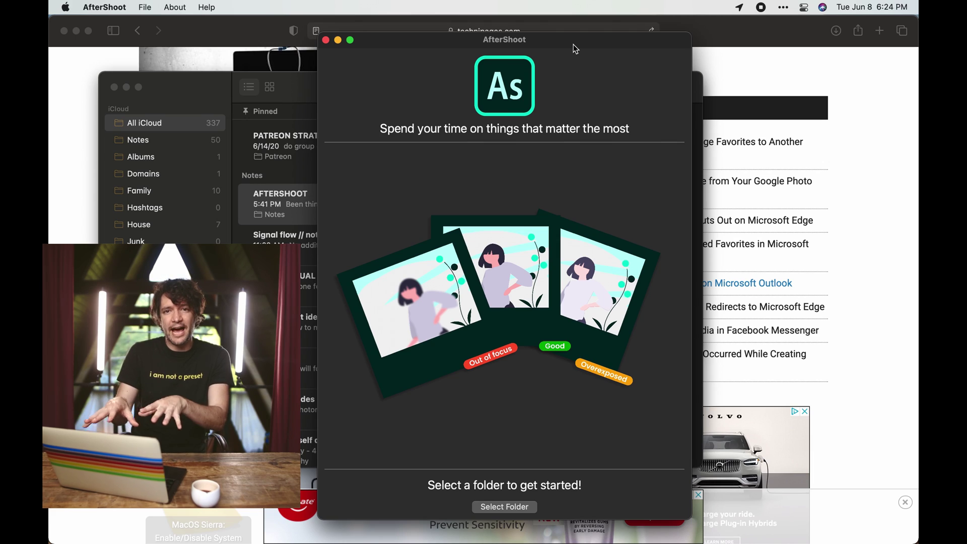
Nudge the AfterShoot welcome window left and lower, then search Spotlight for 'af'.
left_click_drag(573, 44, 568, 37)
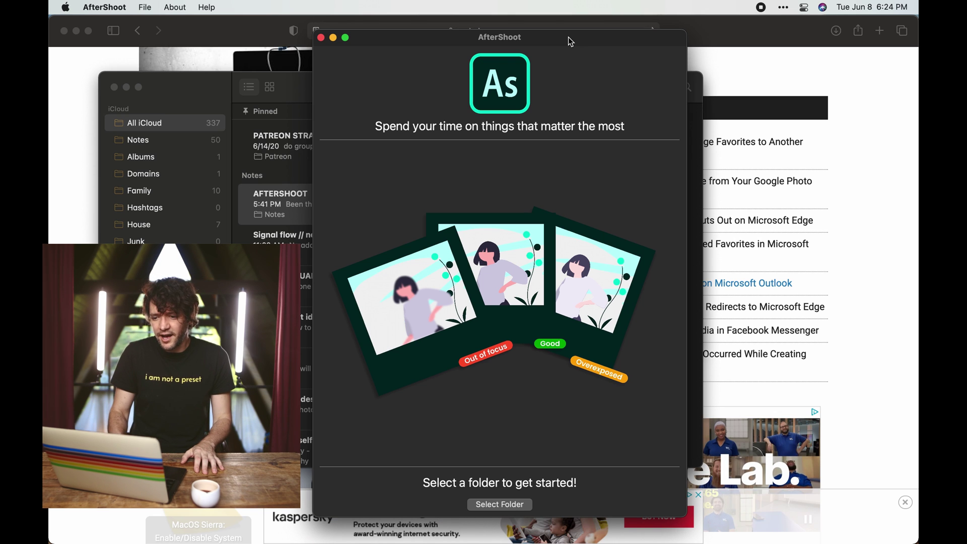
mouse_move(568, 38)
left_mouse_down()
mouse_move(521, 58)
mouse_move(562, 43)
left_mouse_up()
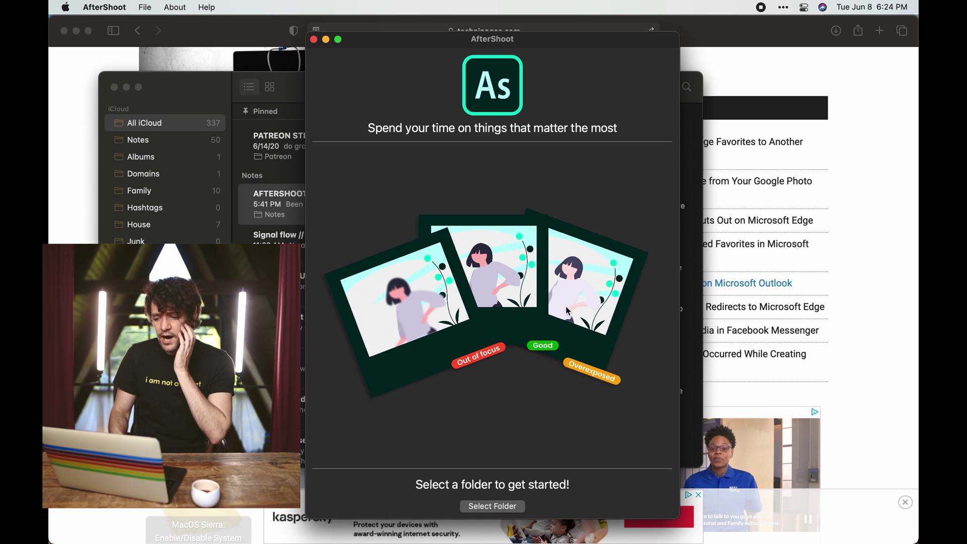
key("super+space")
type("af")
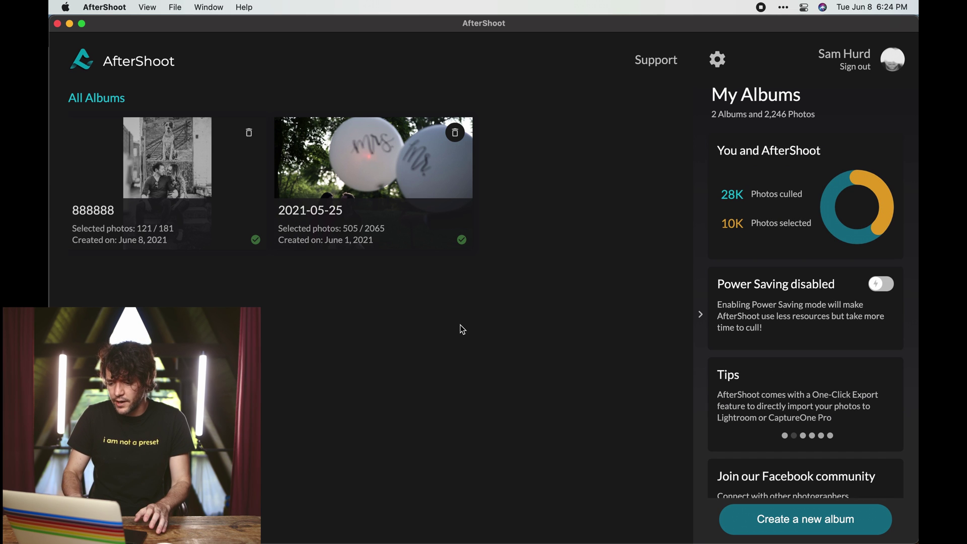
Create a new album from the Desktop folder 2021-05-25 and begin importing its photos.
left_click(768, 524)
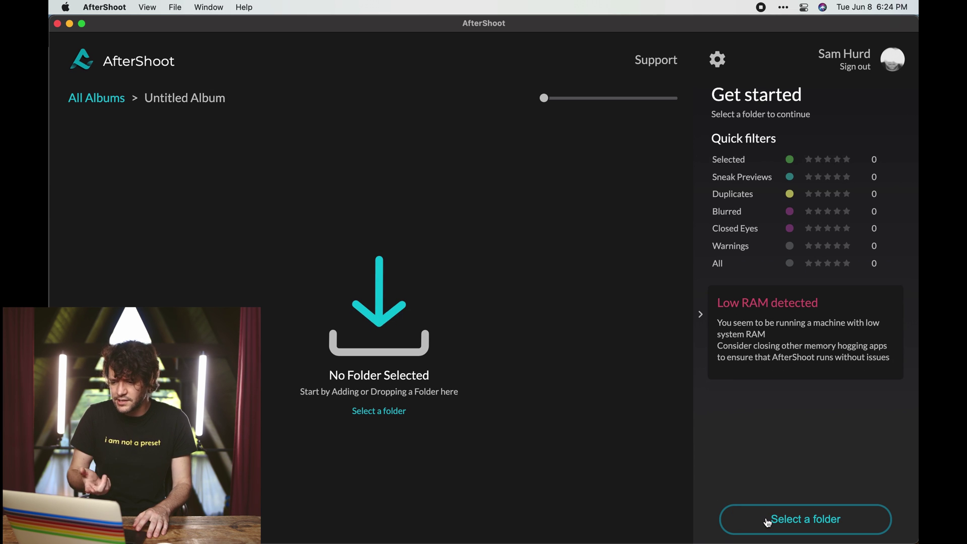
left_click(368, 415)
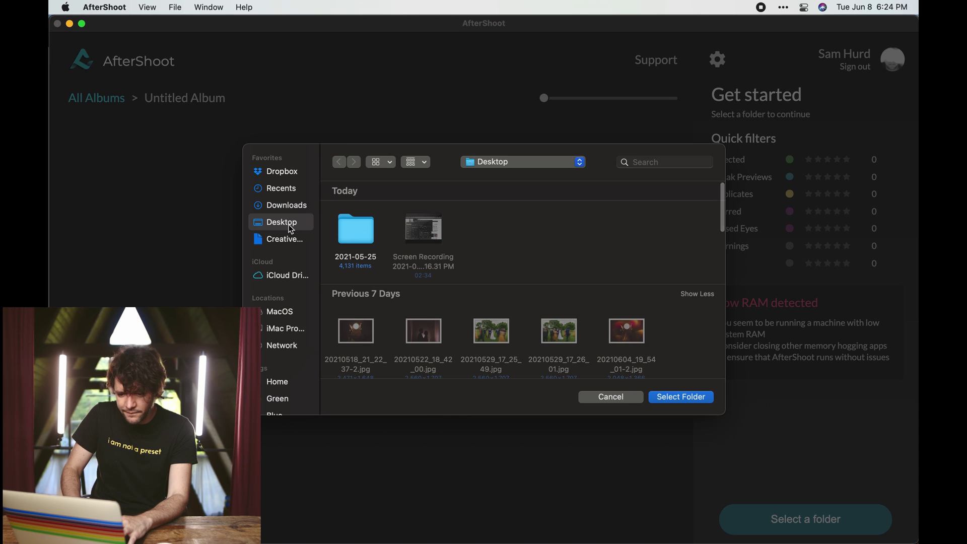
left_click(356, 239)
left_click(702, 401)
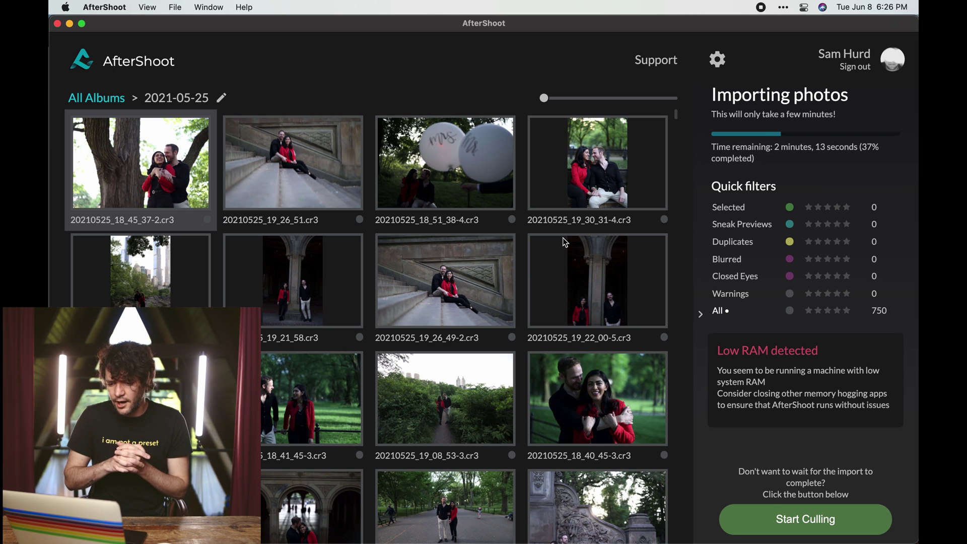
key("F11")
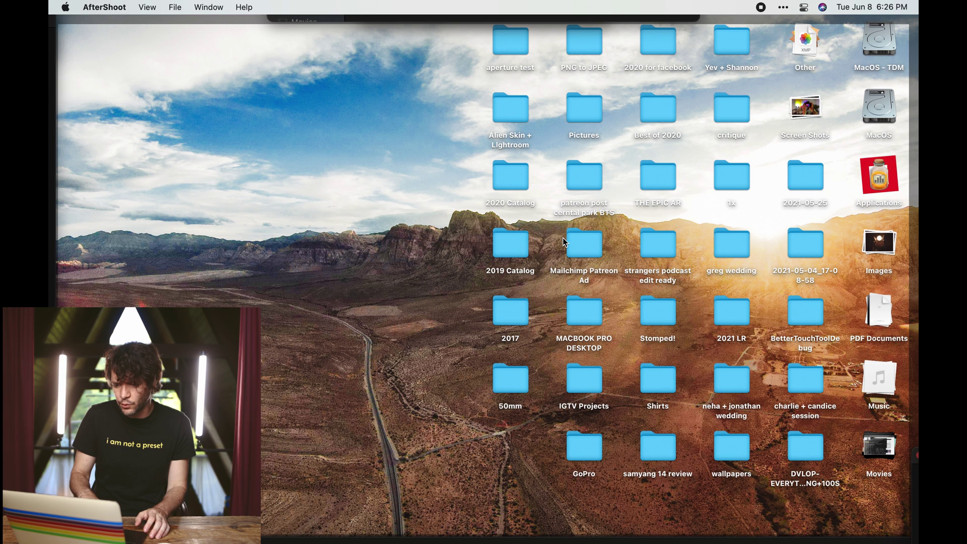
key("F11")
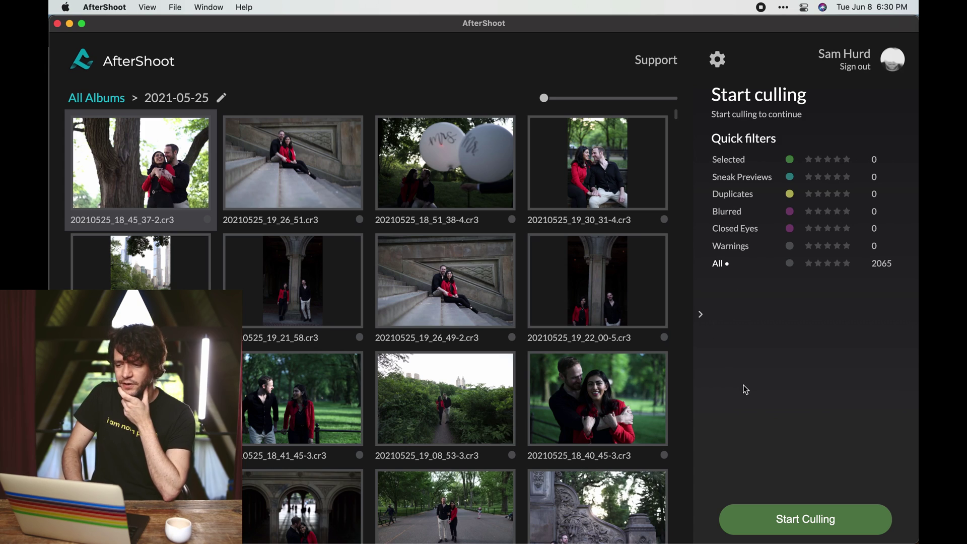
Scroll through the 2065 imported photos, then start culling to show the threshold settings.
scroll(578, 231, "down", 10)
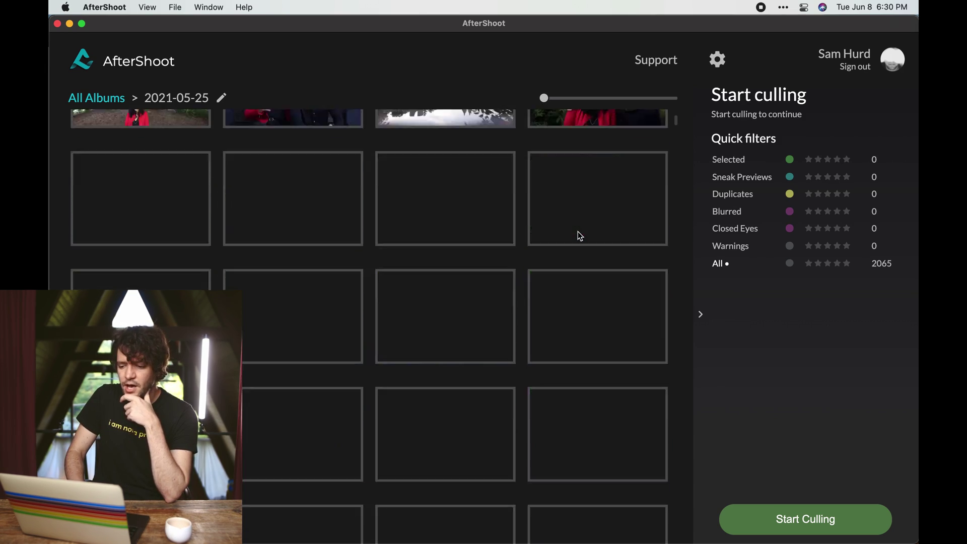
scroll(578, 232, "up", 10)
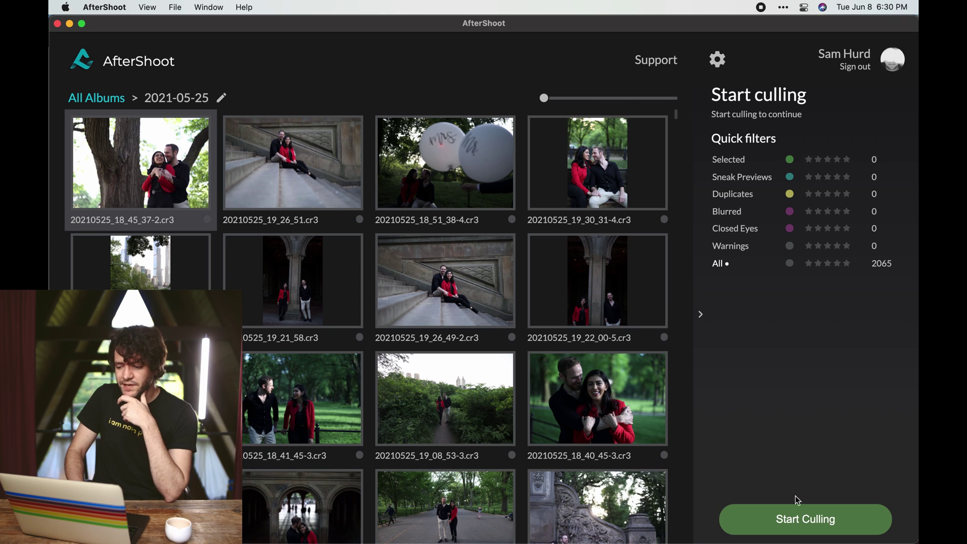
left_click(790, 523)
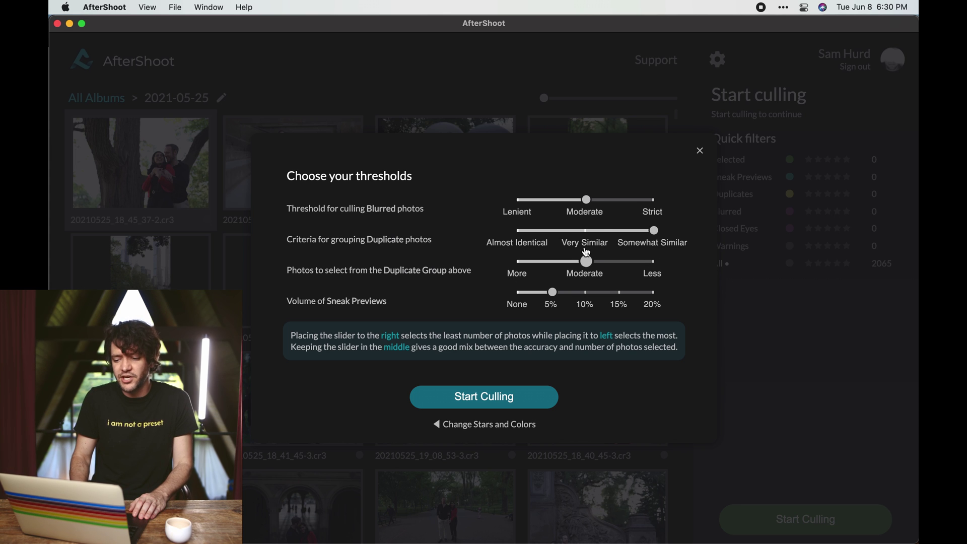
Show the per-filter colour labels, star ratings and keywords via Change Stars and Colors.
mouse_move(554, 299)
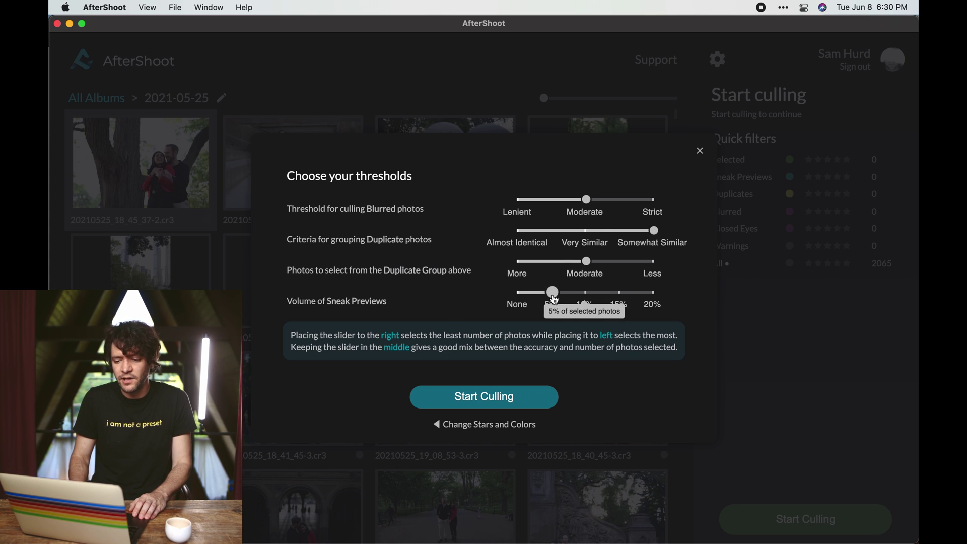
left_click(491, 426)
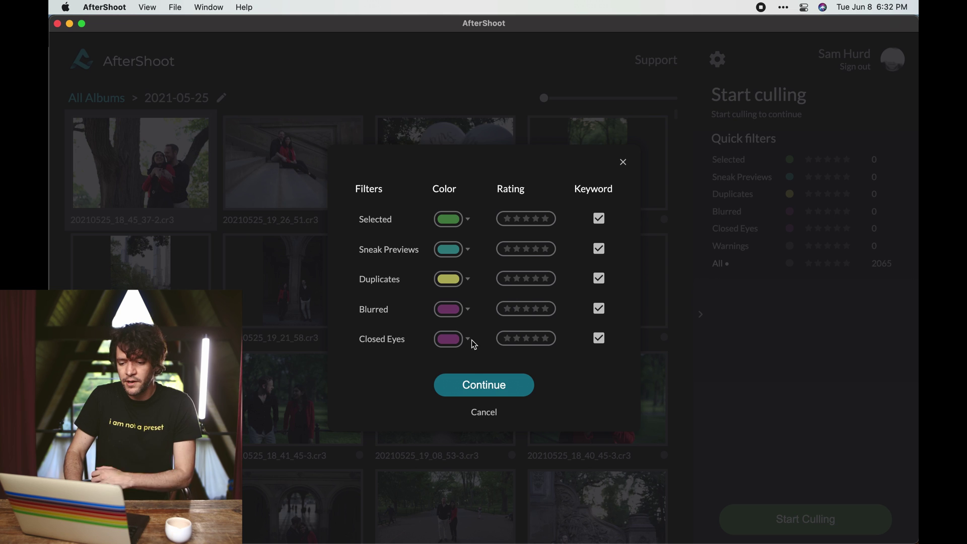
Accept green for selected, yellow for duplicates, and purple for blurred and closed eyes.
left_click(484, 392)
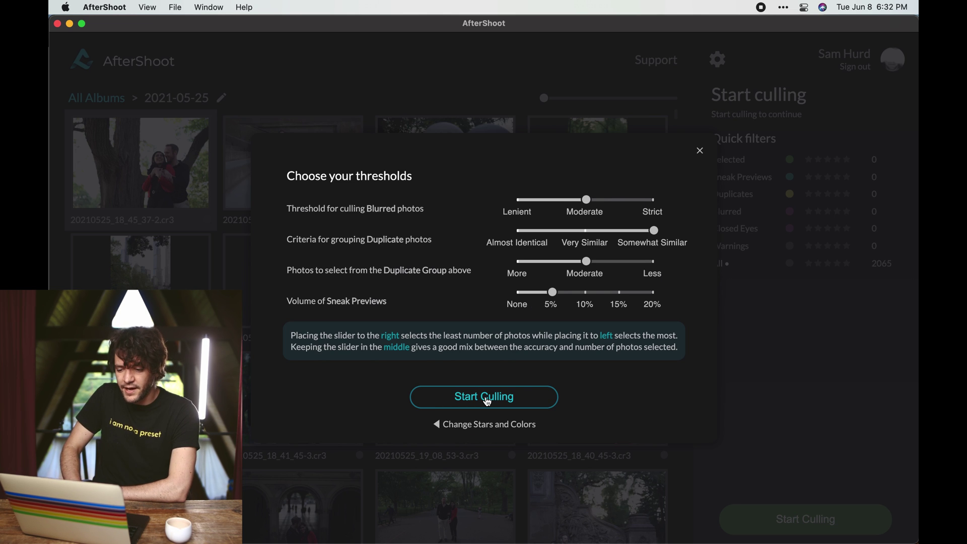
Start culling with Moderate blur, Somewhat Similar duplicates, Moderate selection and 5% sneak previews.
left_click(485, 397)
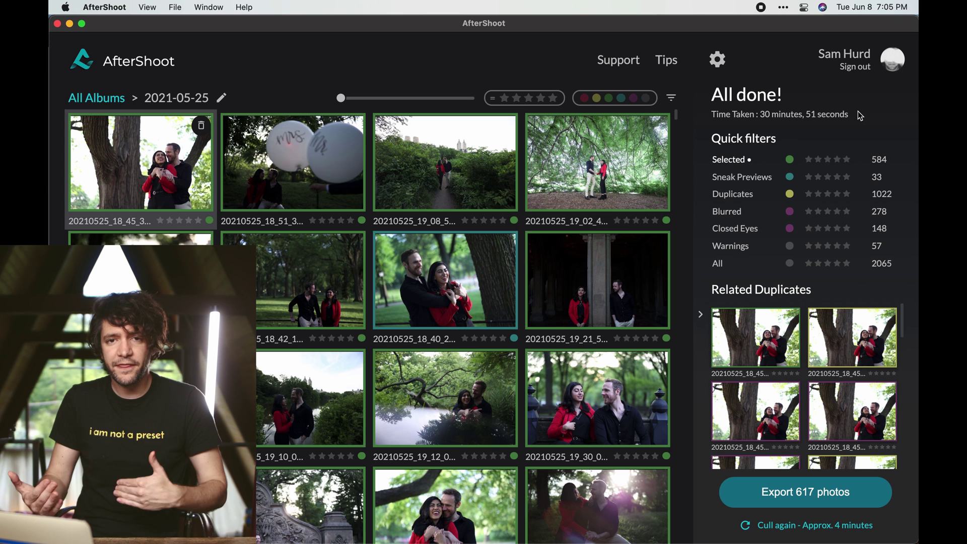
left_click(806, 490)
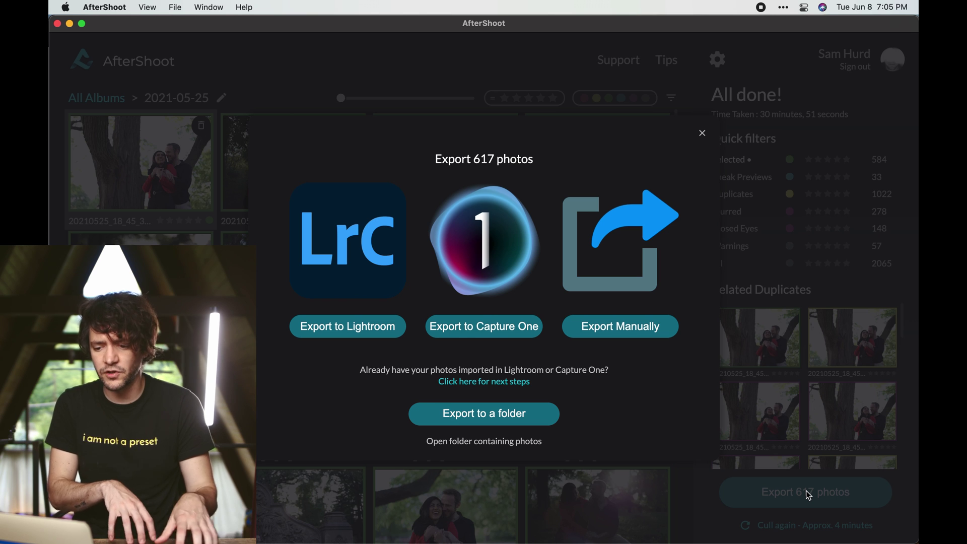
left_click(807, 491)
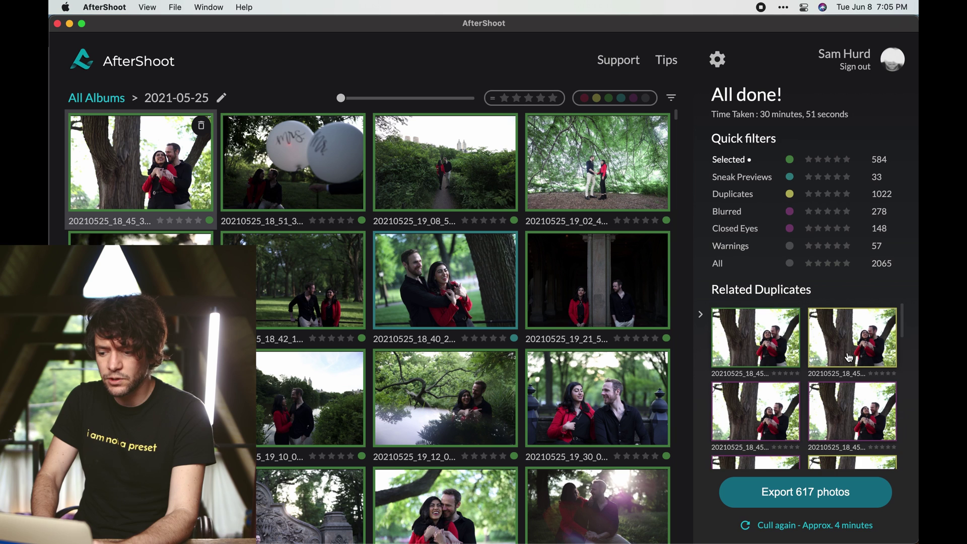
scroll(850, 356, "down", 5)
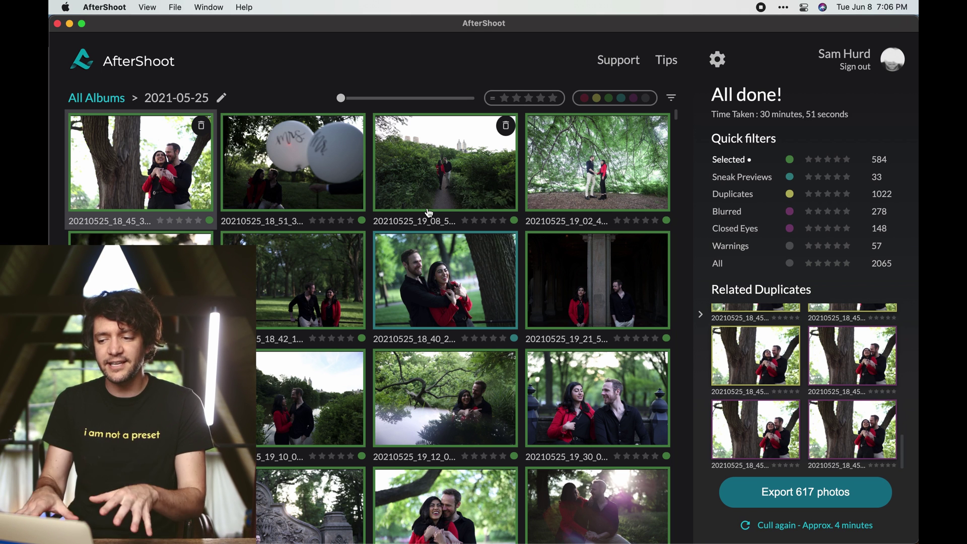
Check the AfterShoot version info, then filter the album to the 33 Sneak Previews.
left_click(101, 6)
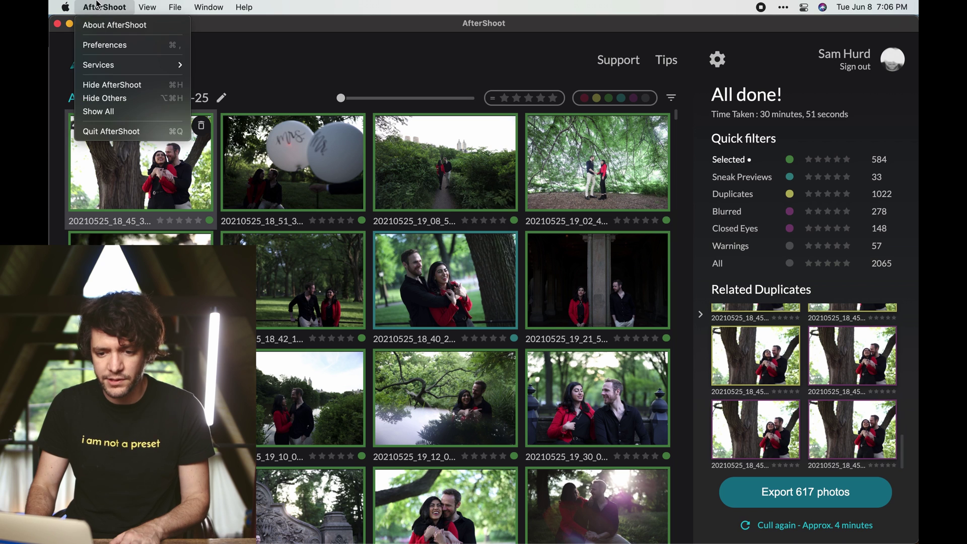
left_click(102, 34)
left_click(653, 206)
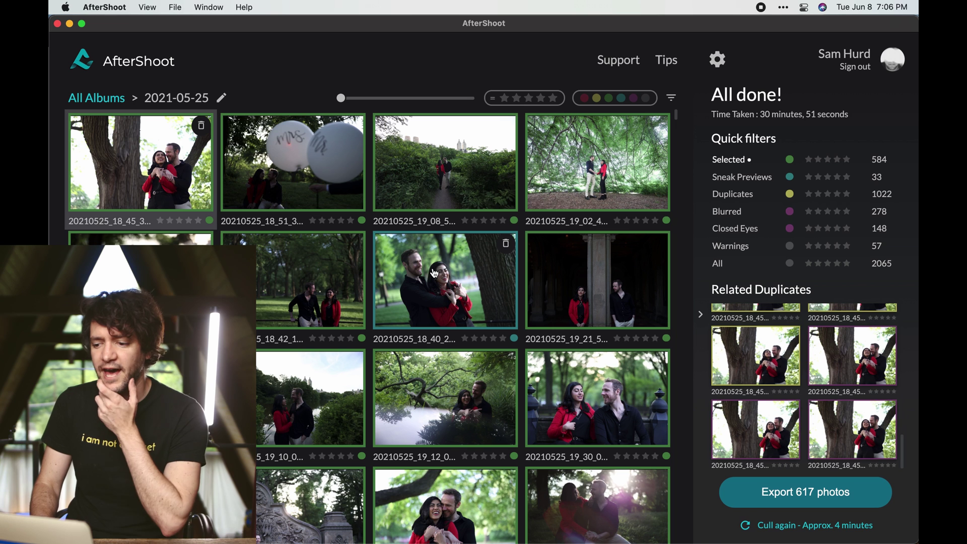
left_click(742, 178)
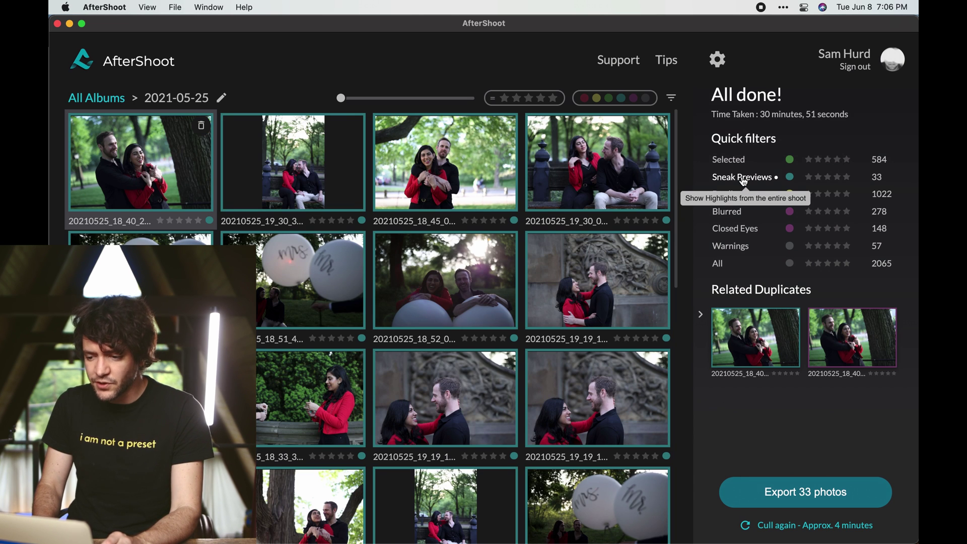
Filter the 2021-05-25 album to the 148 Closed Eyes photos.
left_click(736, 230)
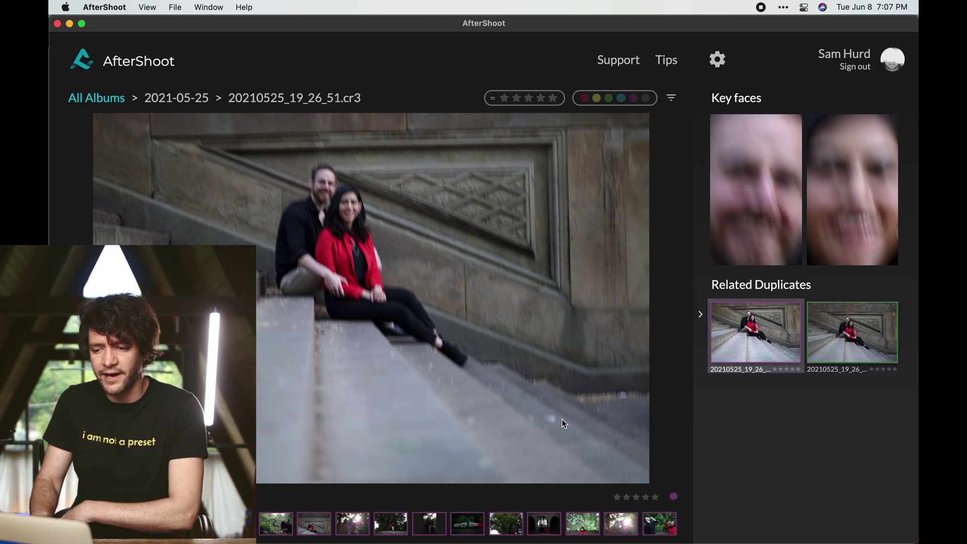
Compare 20210525_19_26_51.cr3 with its stairs-shot duplicates, ending on 20210525_19_27_00-3.cr3.
left_click(853, 347)
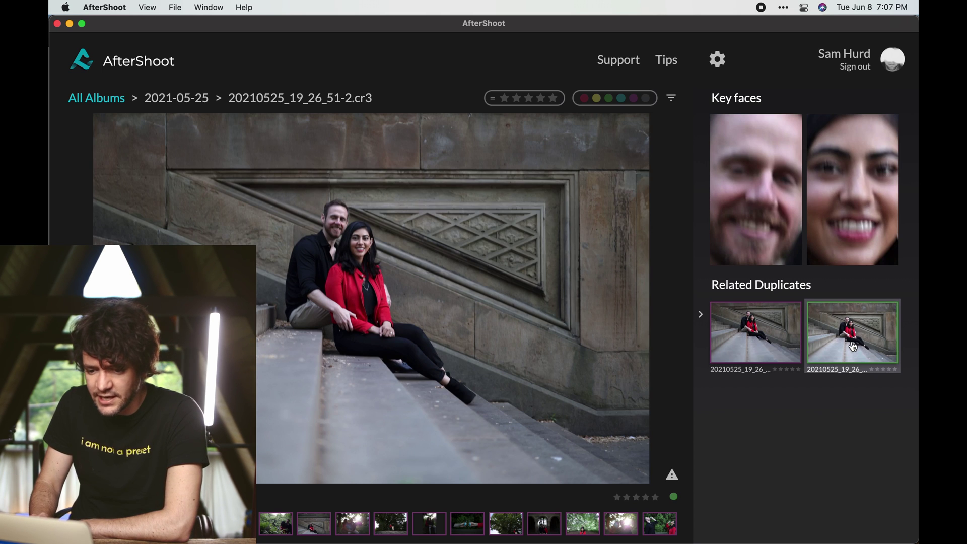
left_click(761, 336)
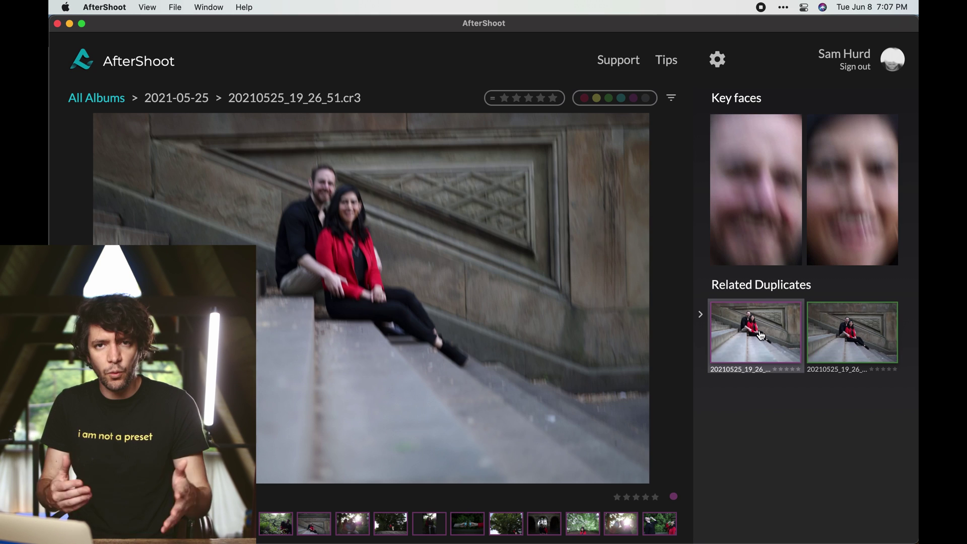
left_click(848, 336)
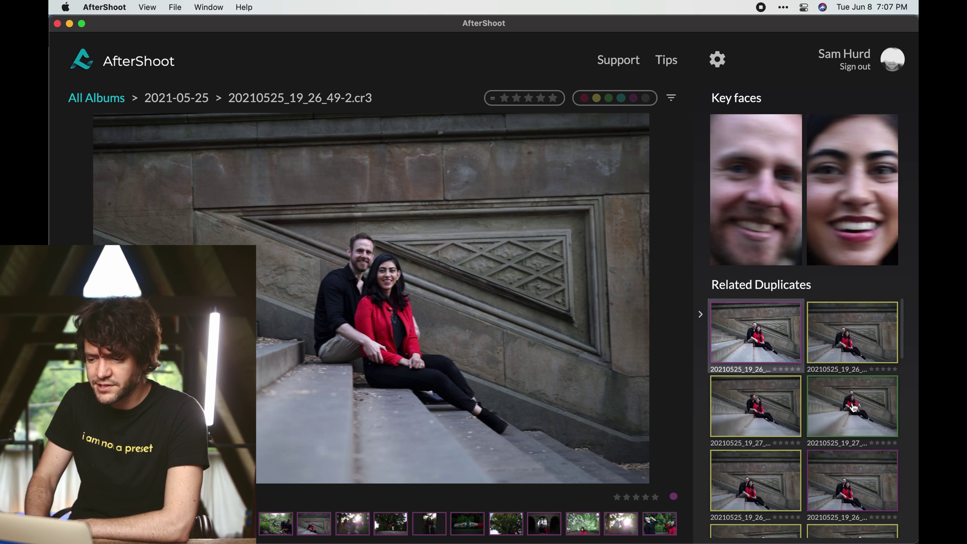
scroll(860, 393, "down", 5)
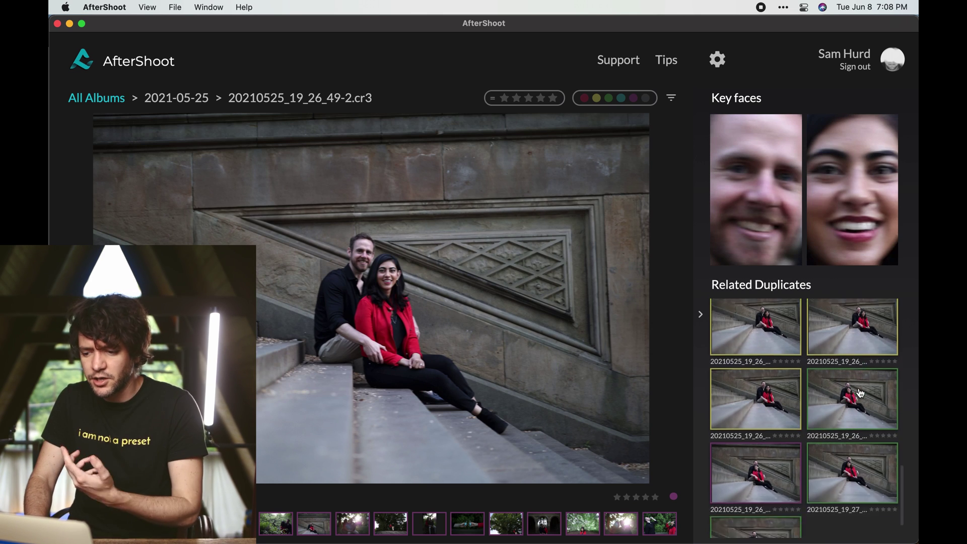
scroll(860, 393, "down", 2)
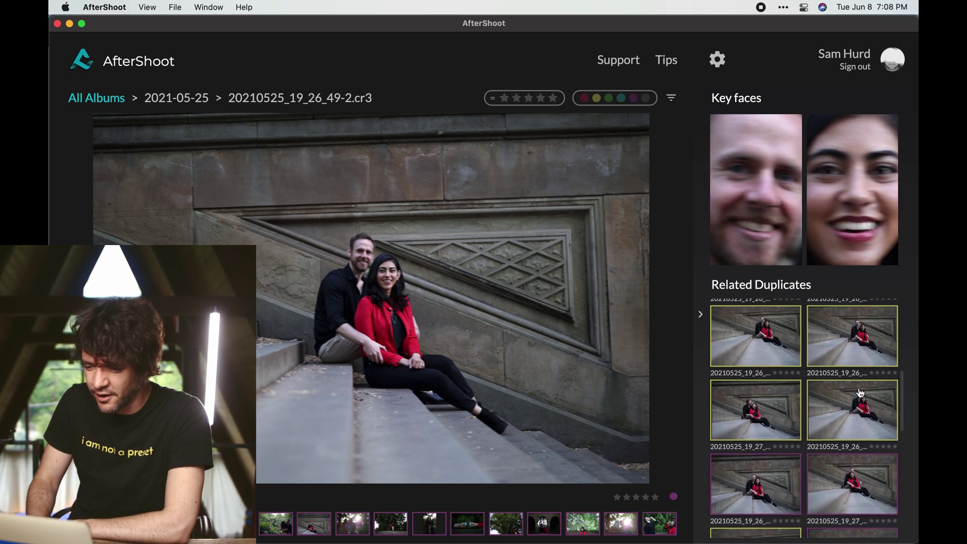
left_click(858, 360)
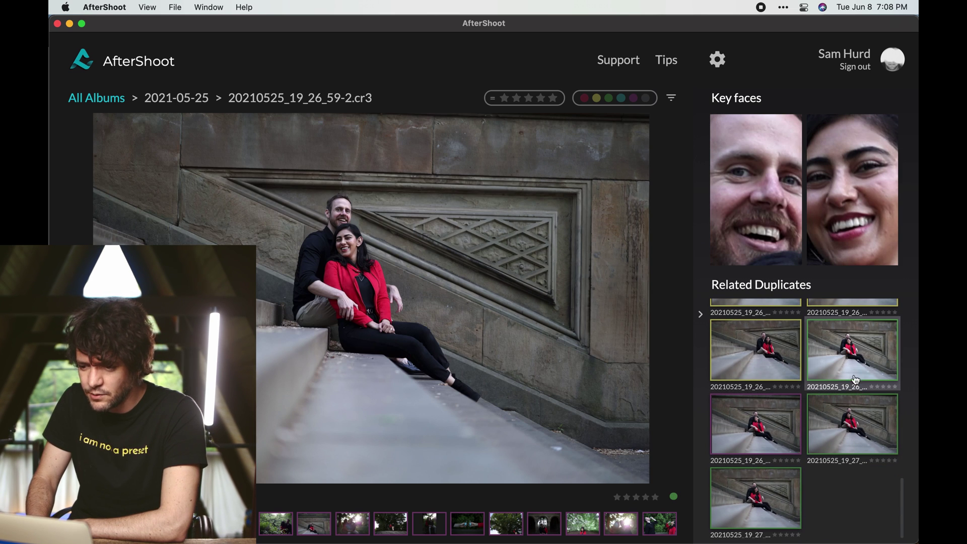
left_click(858, 425)
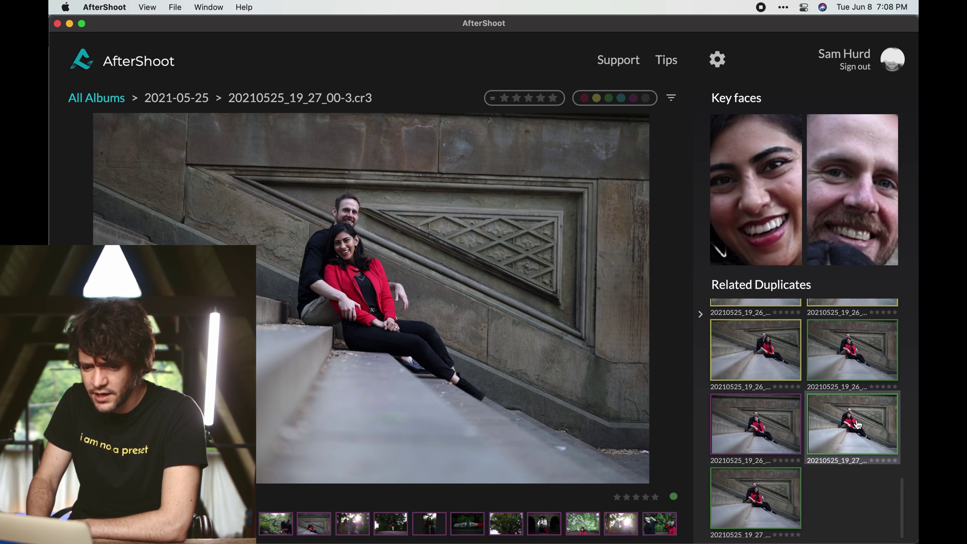
left_click(770, 504)
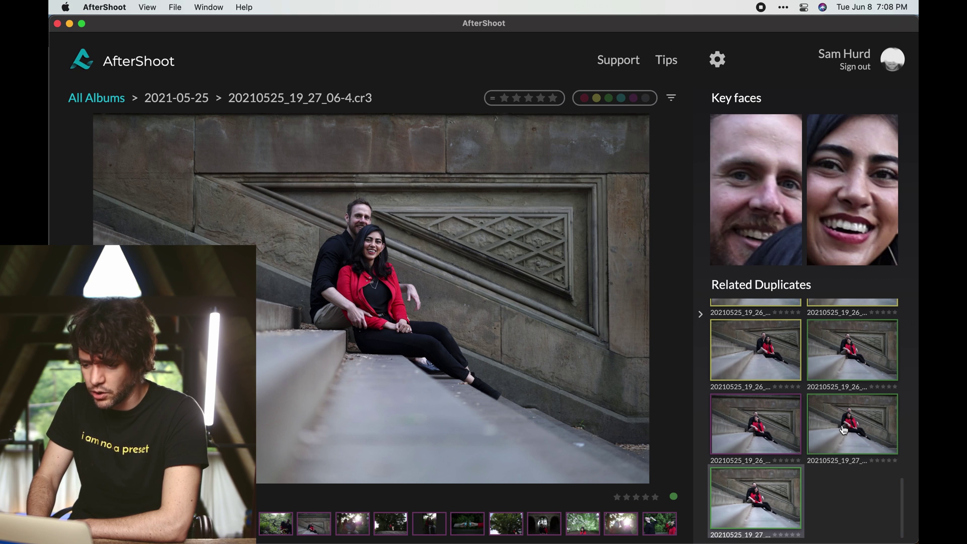
left_click(845, 431)
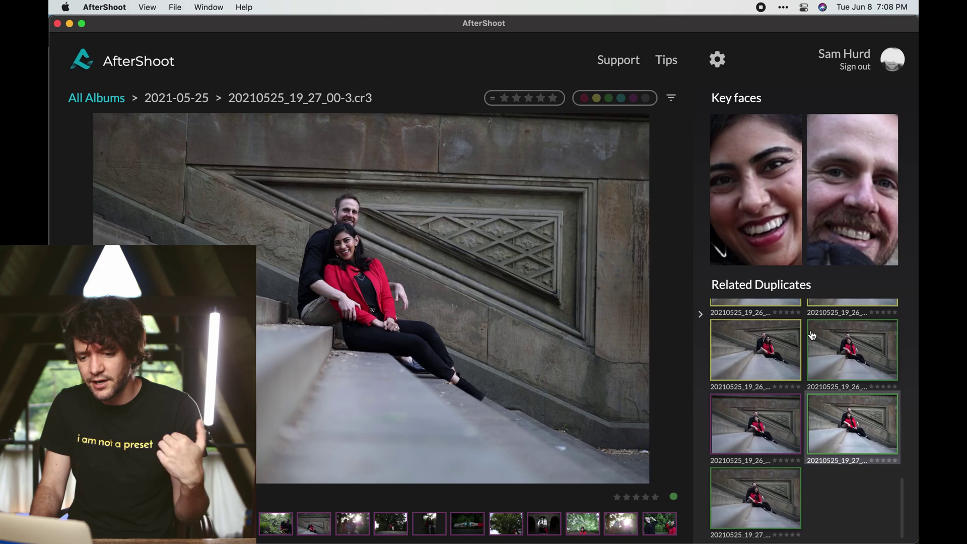
Advance two photos and zoom in on the couple to check focus.
key("Right")
key("Right")
key("Right")
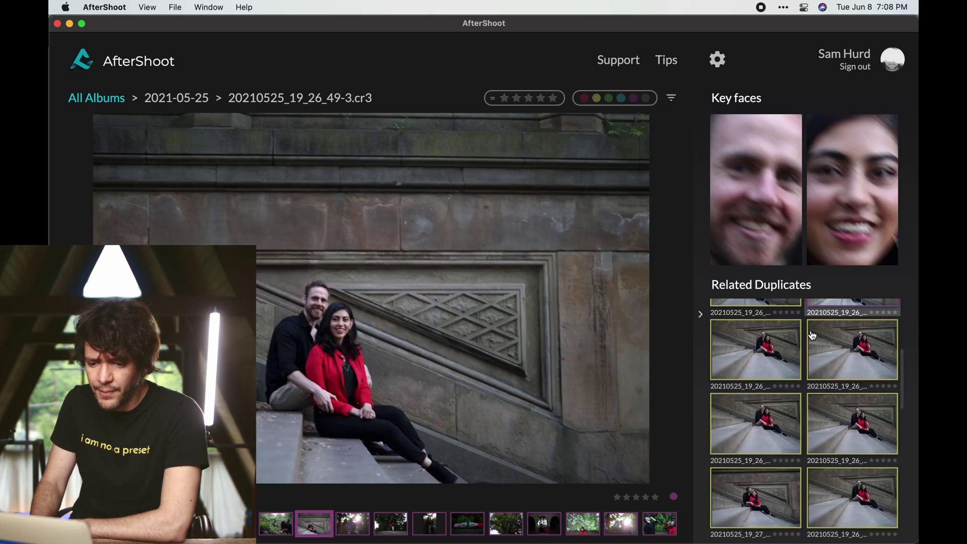
key("Right")
key("Right")
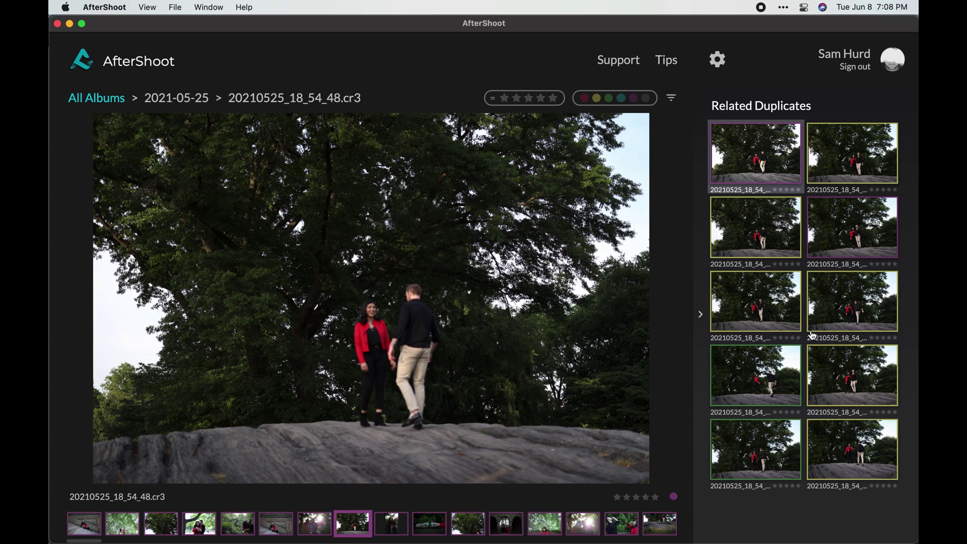
left_click(398, 366)
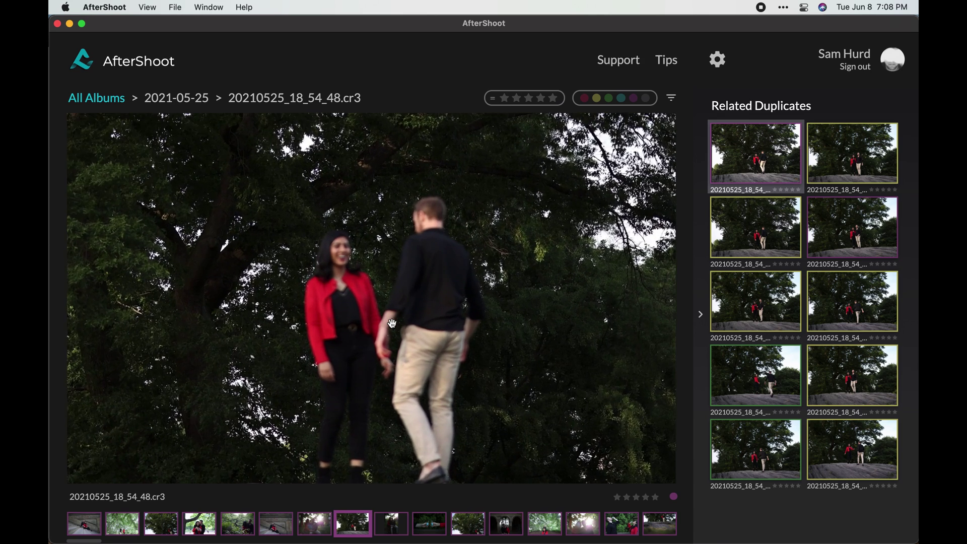
scroll(393, 323, "up", 3)
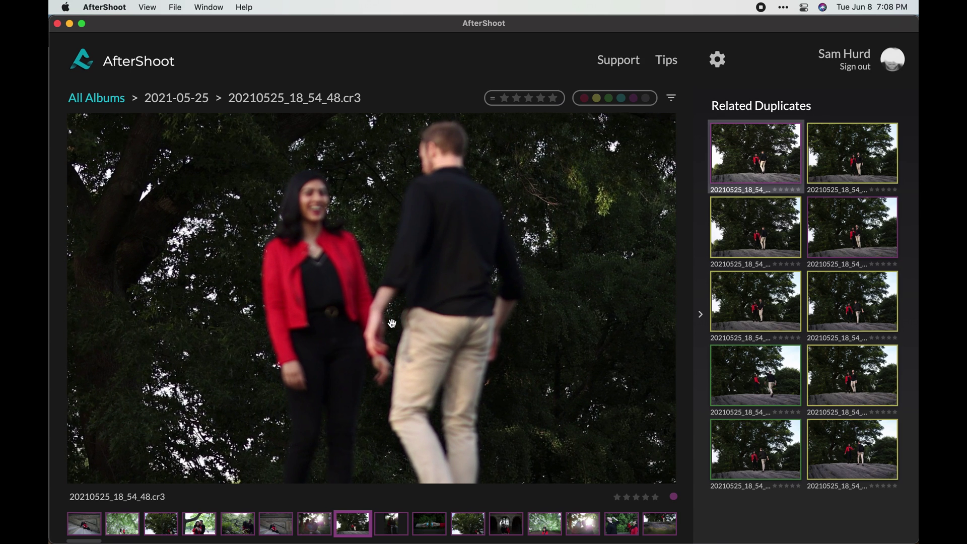
scroll(392, 323, "down", 4)
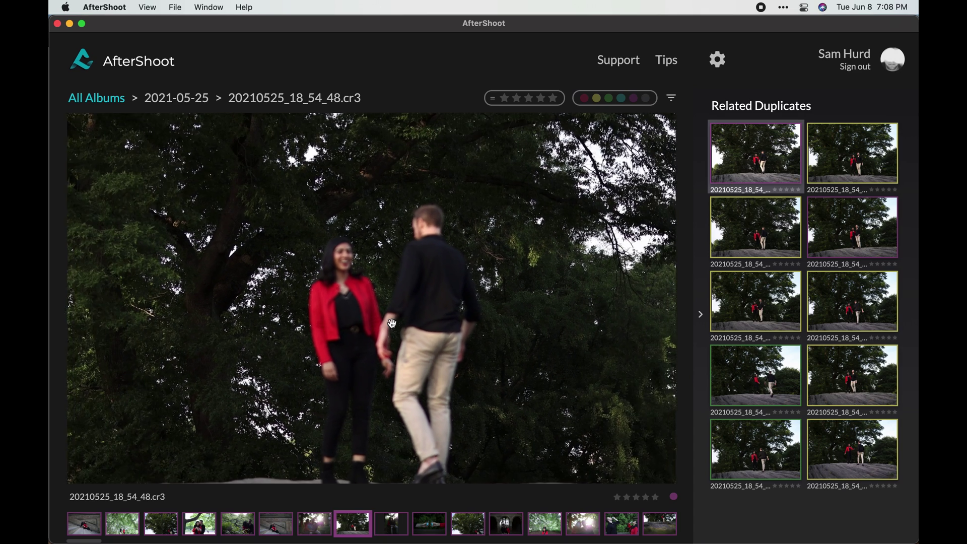
scroll(392, 323, "down", 2)
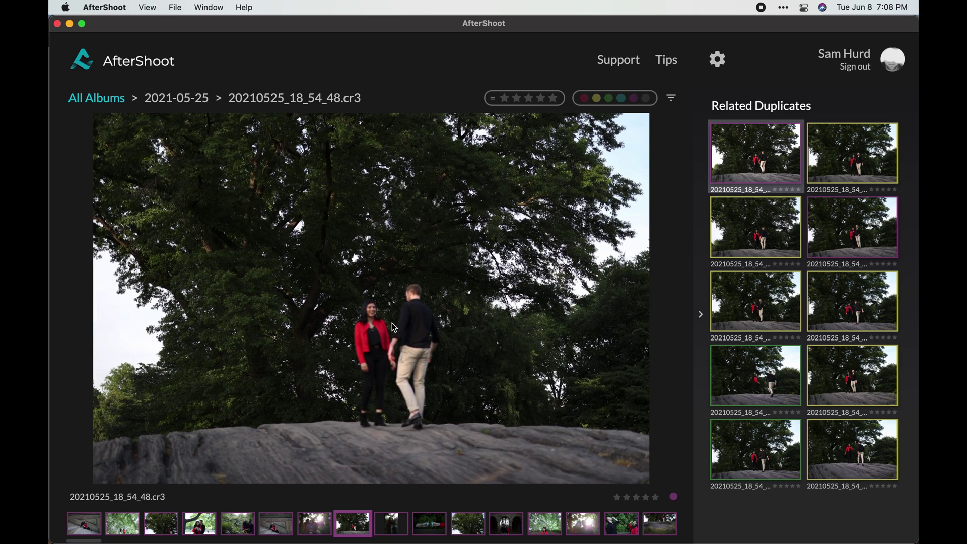
Step through the following photos and open the green-picked duplicate 20210525_18_49_08-4.cr3.
key("Right")
key("Right")
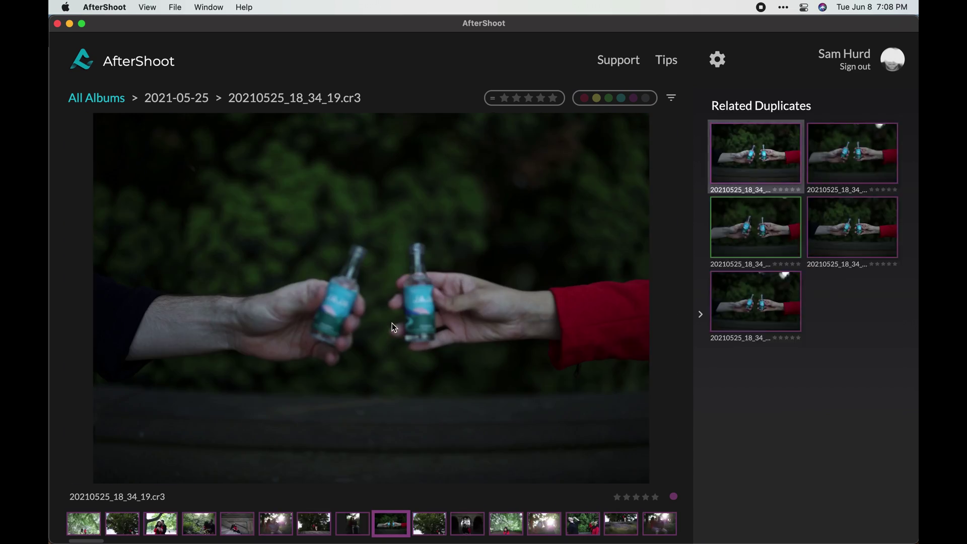
key("Right")
key("Right")
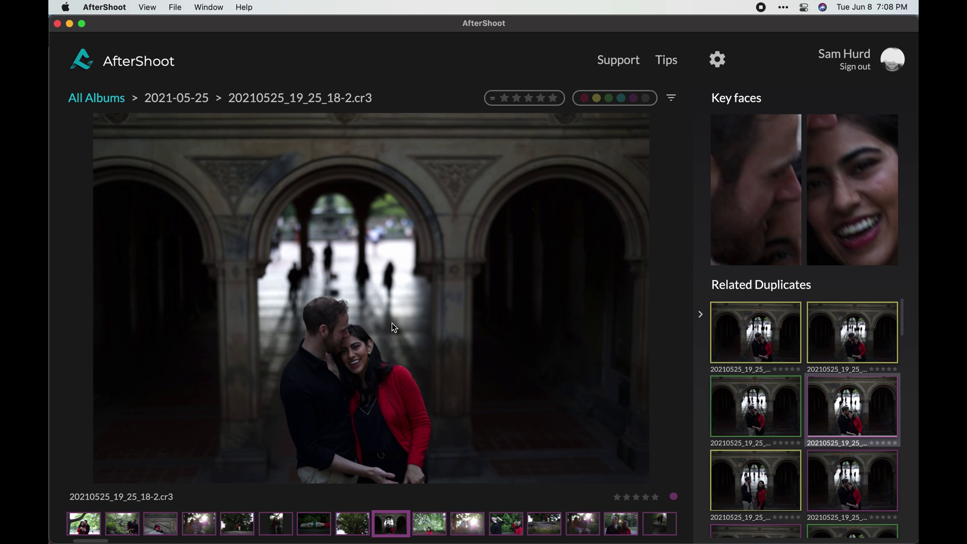
key("Right")
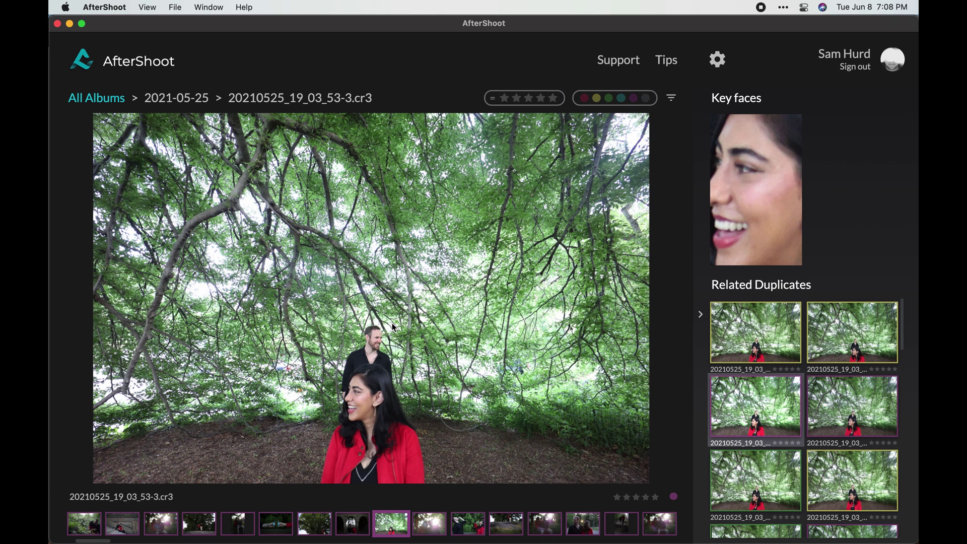
key("Right")
key("Right")
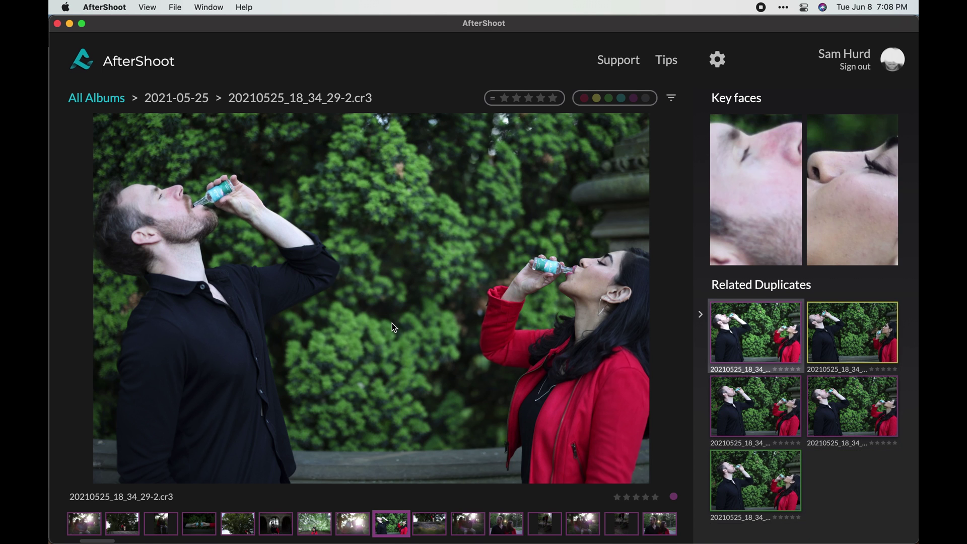
key("Right")
key("Right")
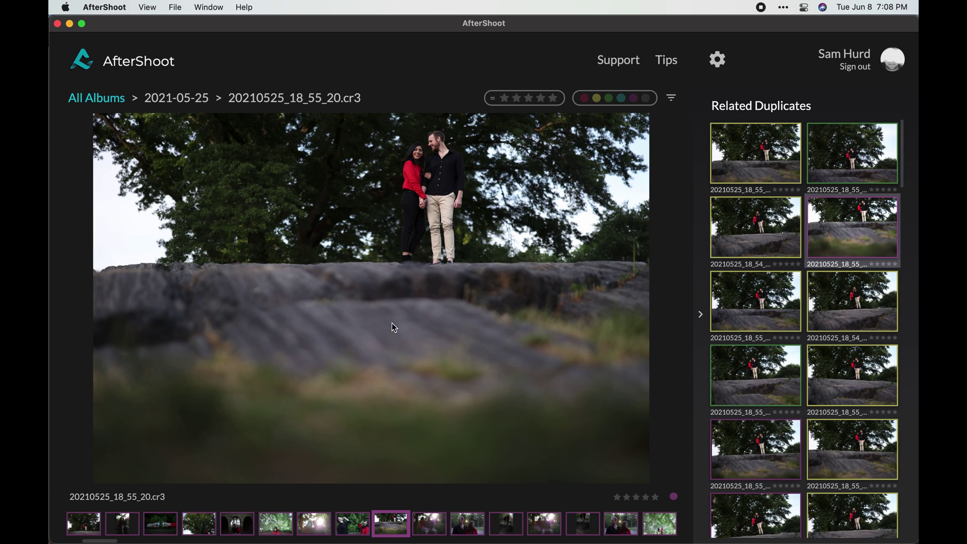
key("Right")
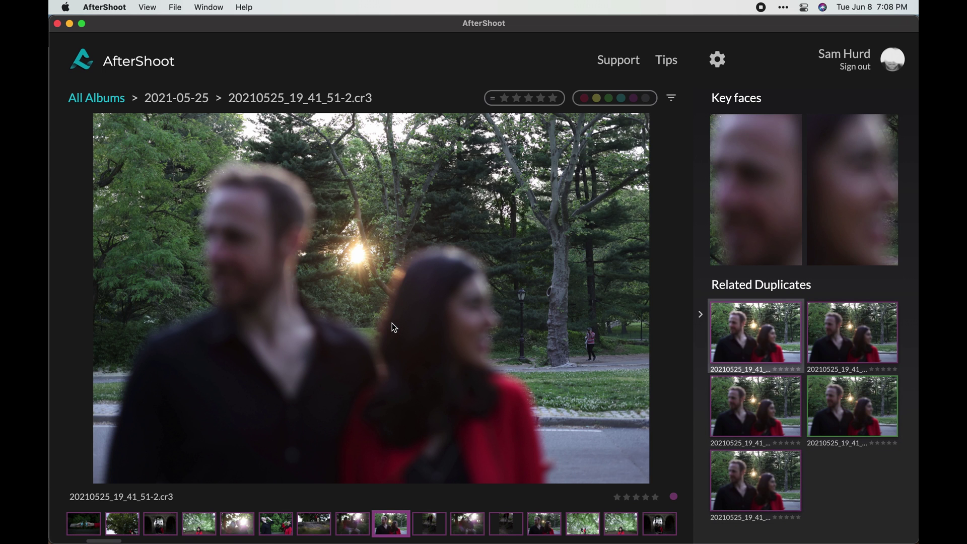
key("Right")
key("Right")
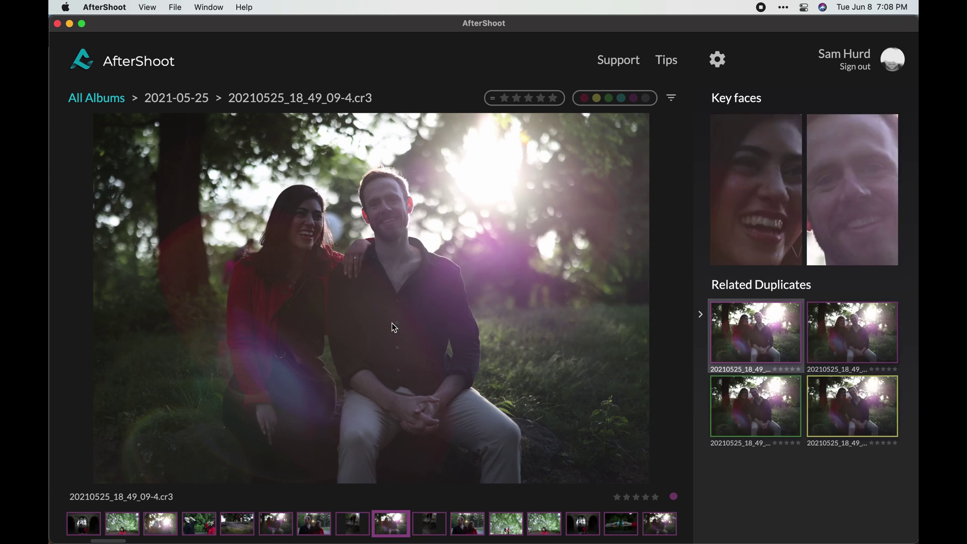
key("Right")
key("Left")
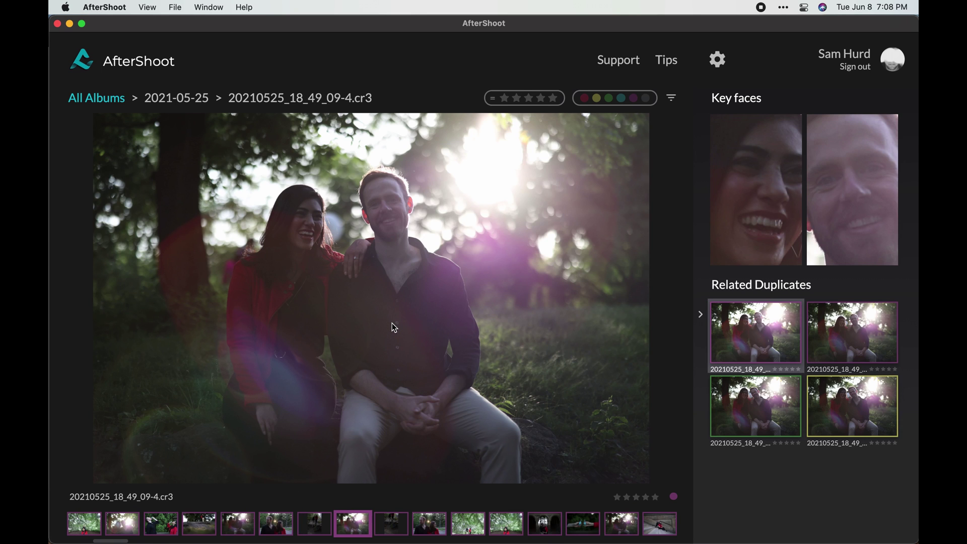
left_click(753, 414)
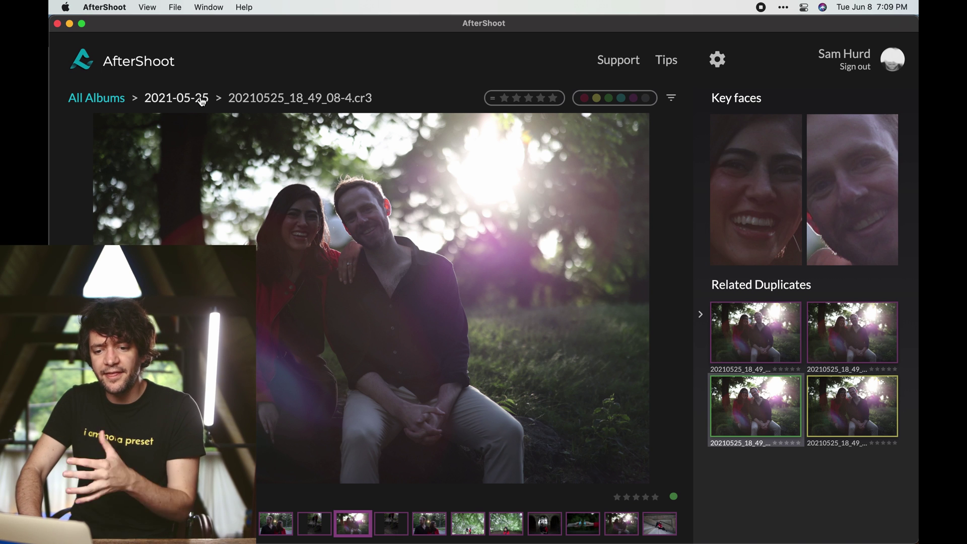
Back in the album grid, filter to Closed Eyes and open the bench photo 20210525_19_30_21.cr3.
left_click(201, 102)
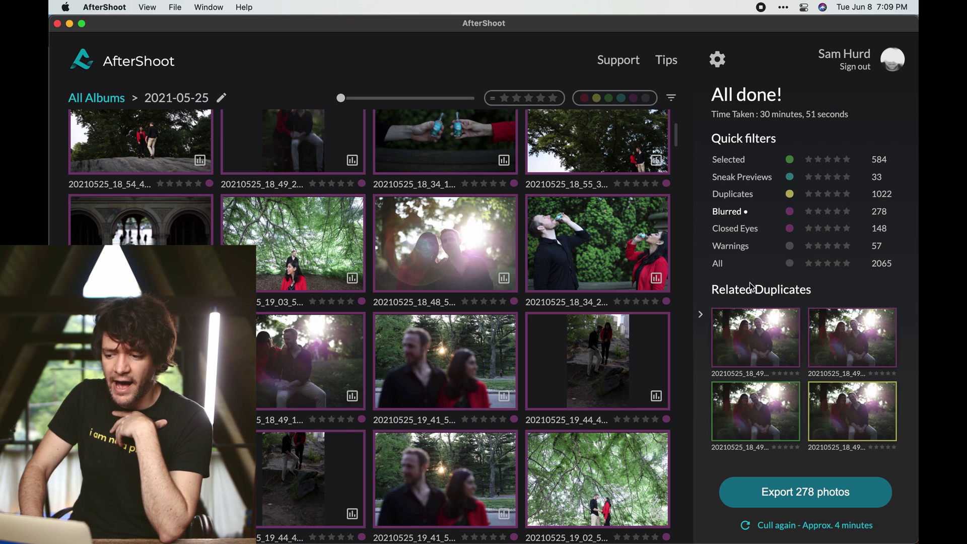
left_click(736, 229)
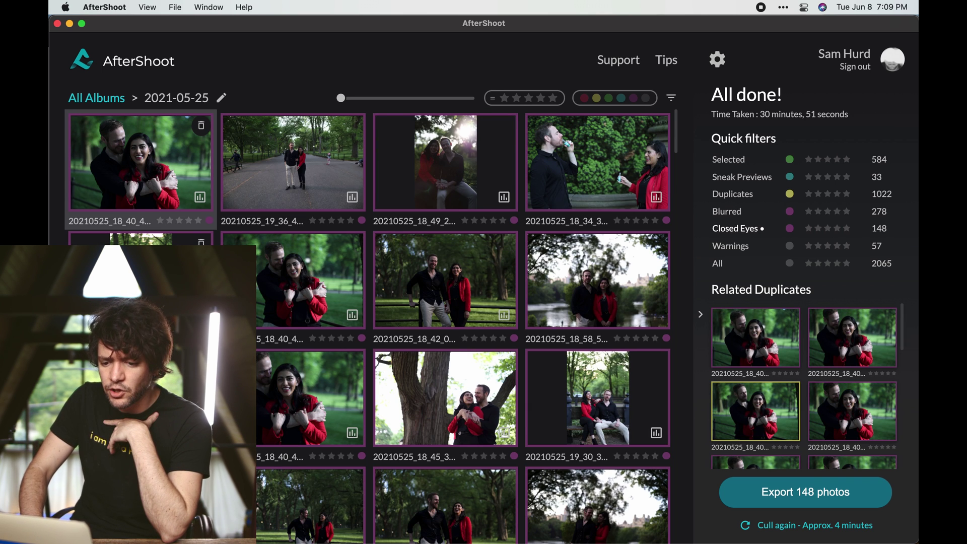
double_click(136, 240)
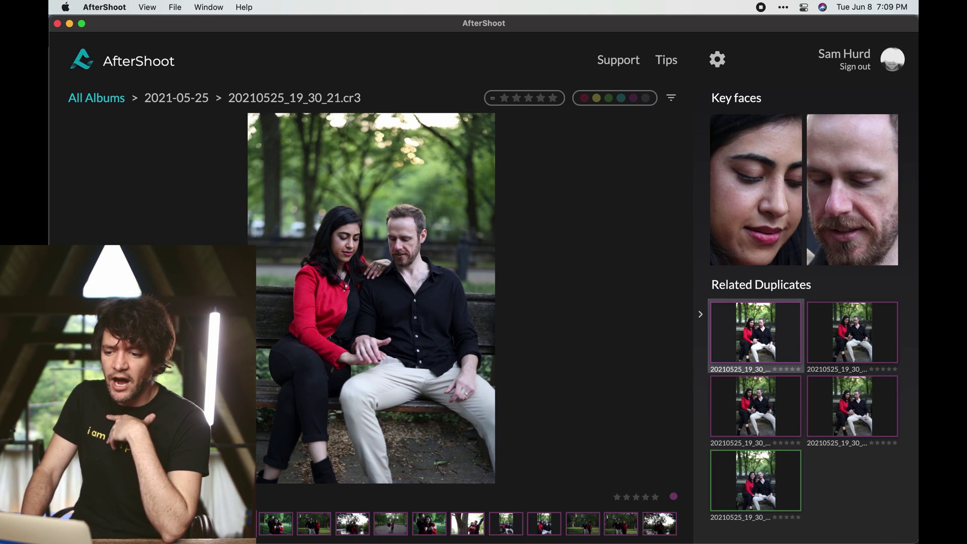
Browse on from 20210525_18_42_07.cr3 to the green-marked duplicate 20210525_18_45_37-2.cr3.
left_click(314, 524)
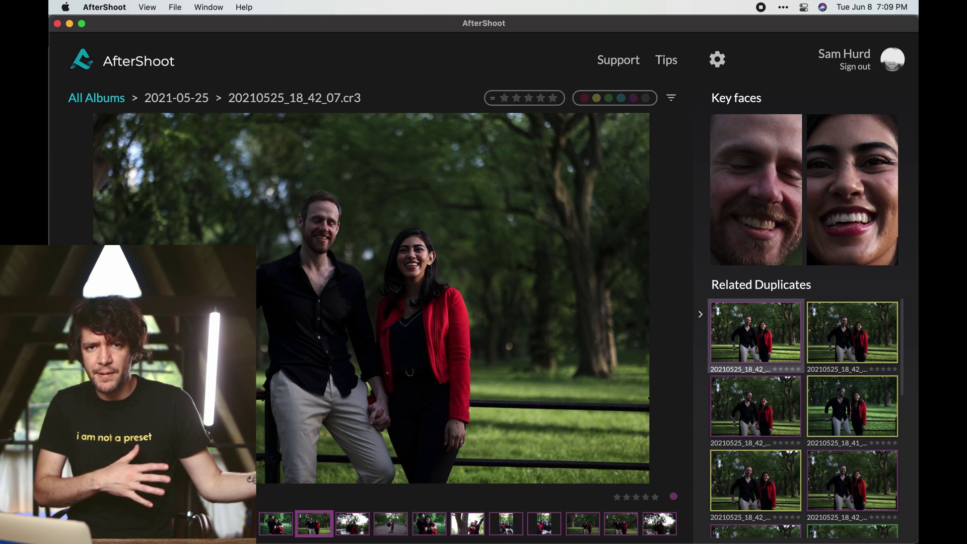
left_click(352, 524)
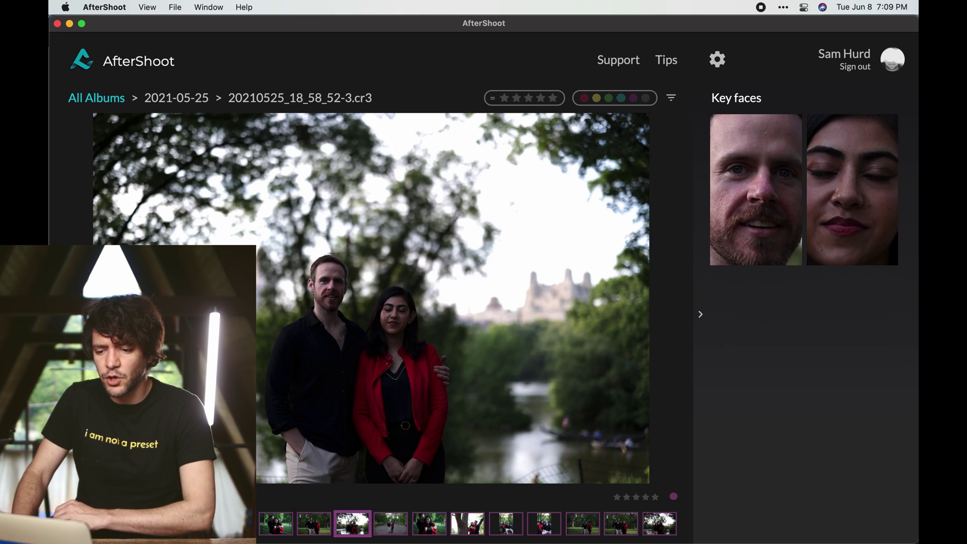
key("Right")
key("Right")
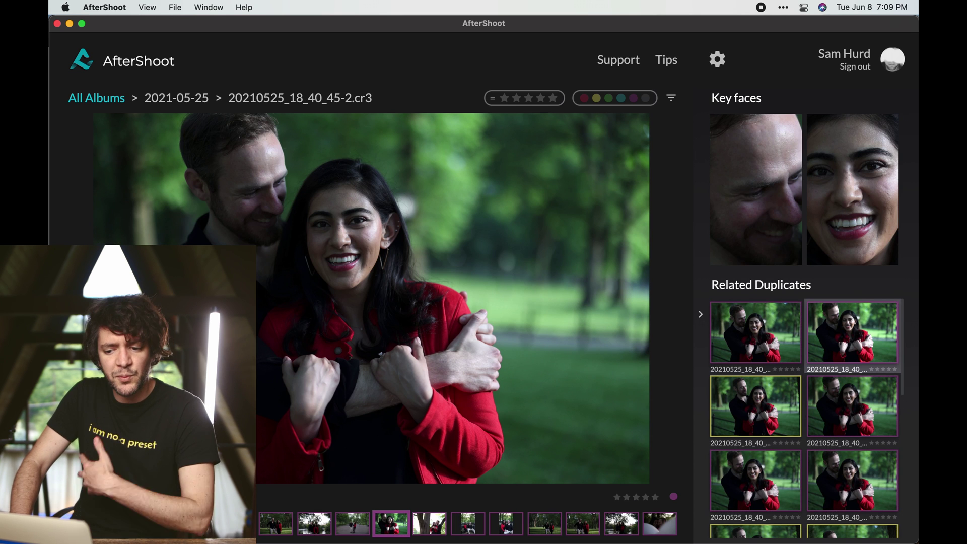
key("Right")
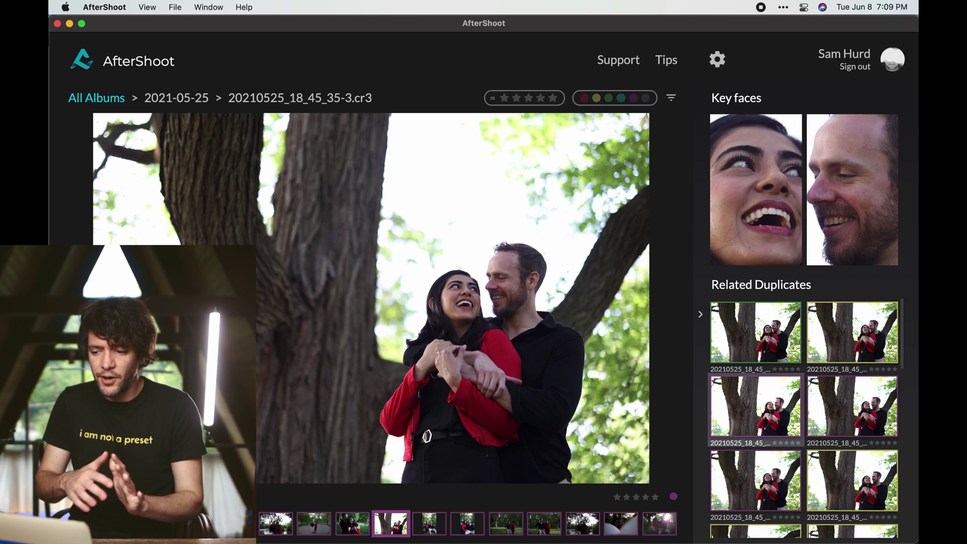
left_click(797, 329)
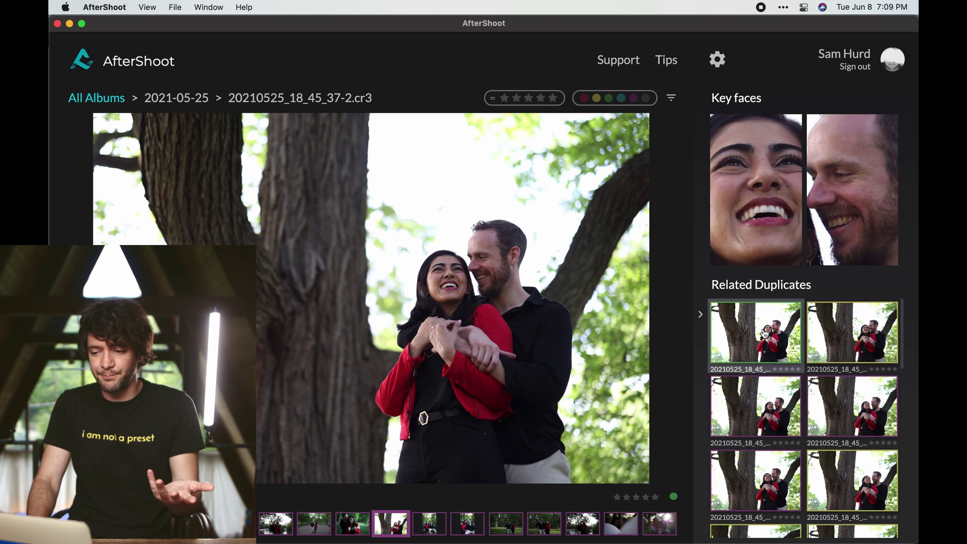
scroll(765, 333, "down", 2)
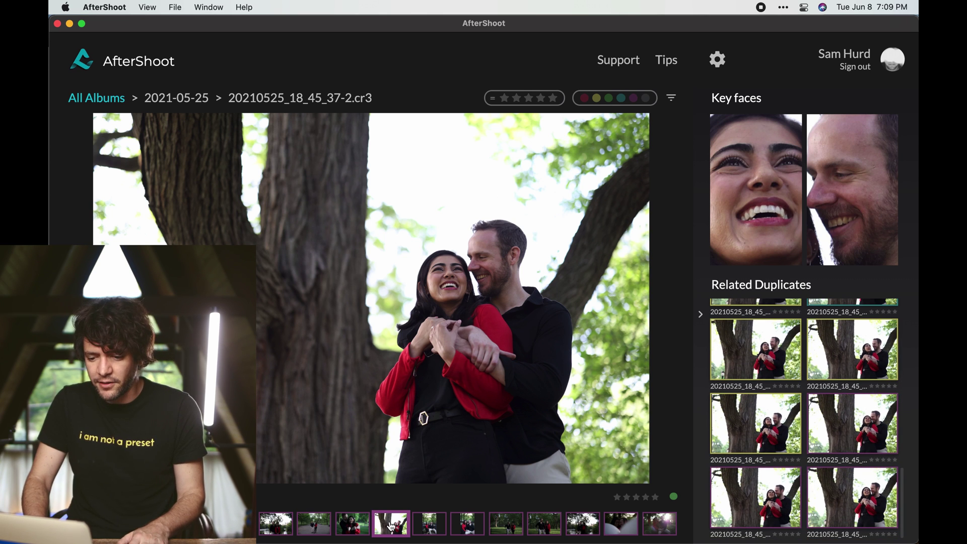
Browse back and forth through the couple-on-a-bench photos.
left_click(431, 526)
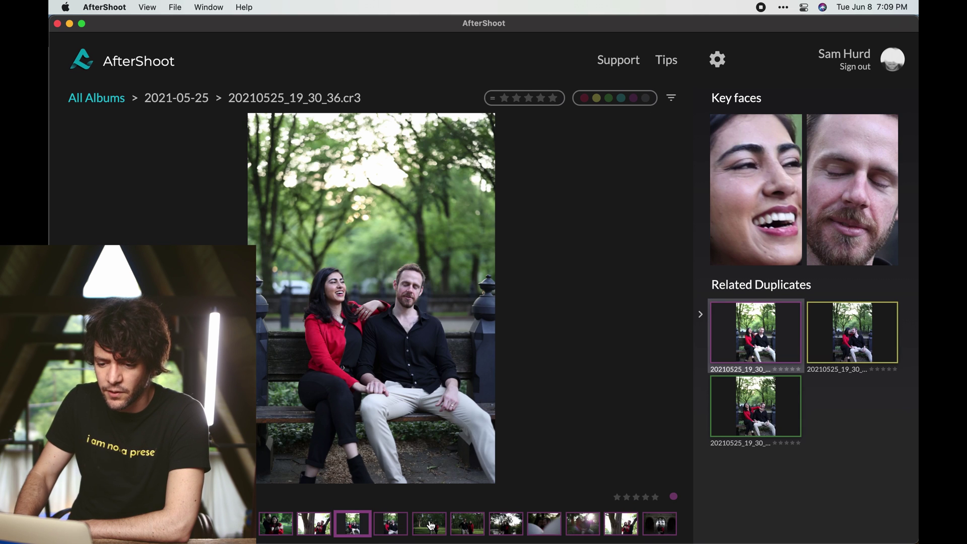
key("Left")
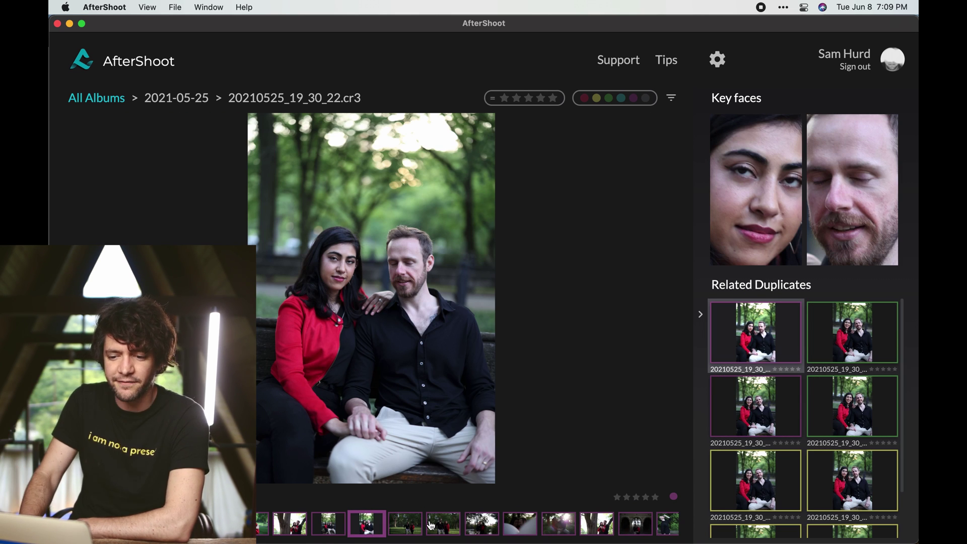
scroll(431, 525, "right", 1)
key("Right")
key("Right")
key("Right")
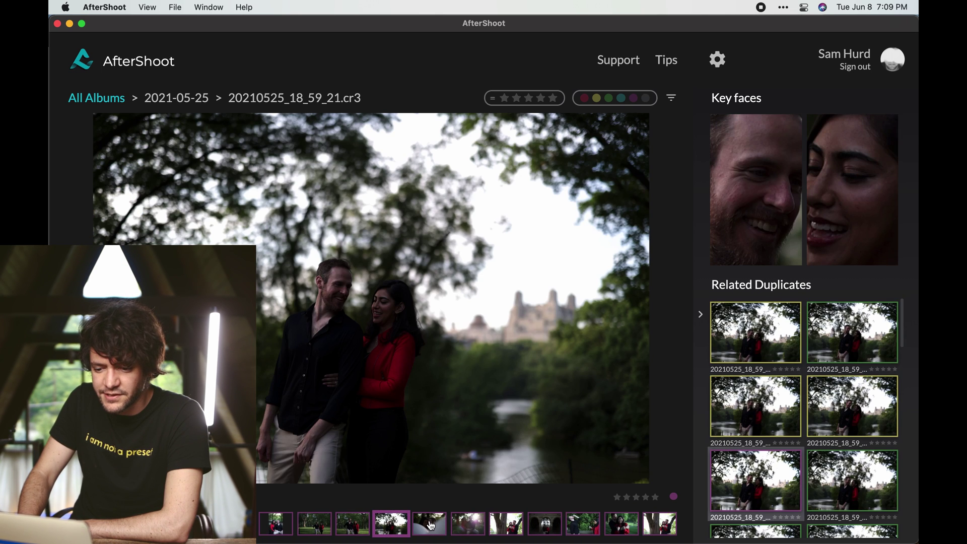
key("Left")
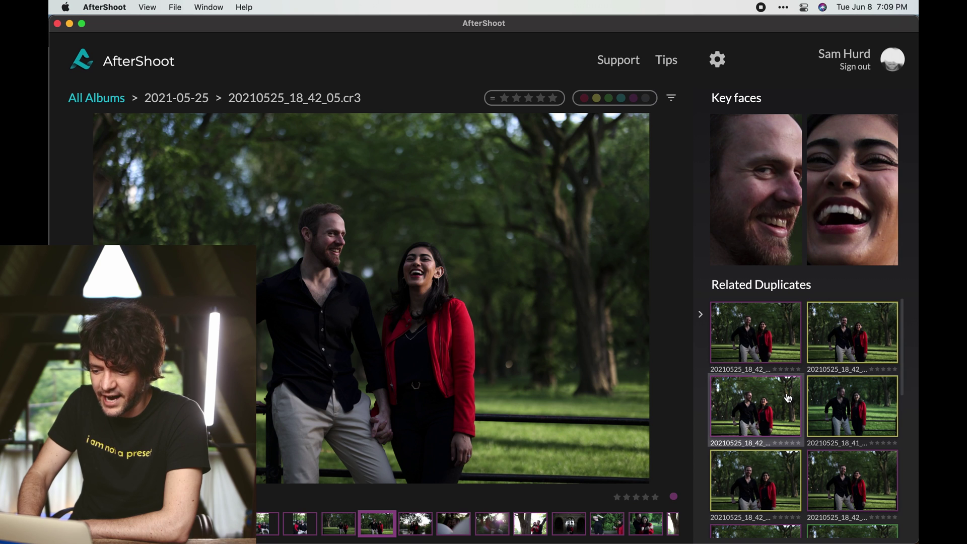
Compare the fence-shot duplicates, ending back on 20210525_18_42_06-6.
scroll(789, 398, "down", 2)
left_click(847, 371)
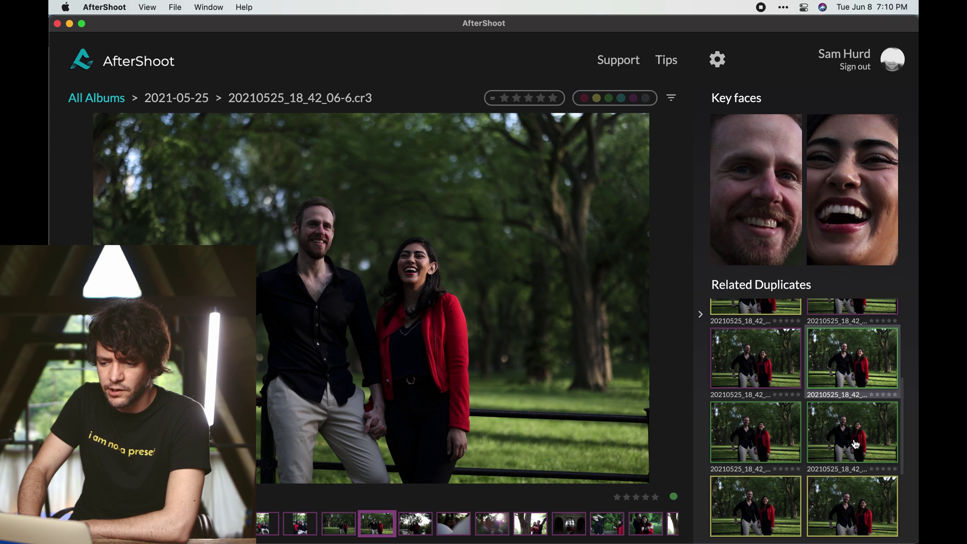
left_click(855, 443)
left_click(843, 393)
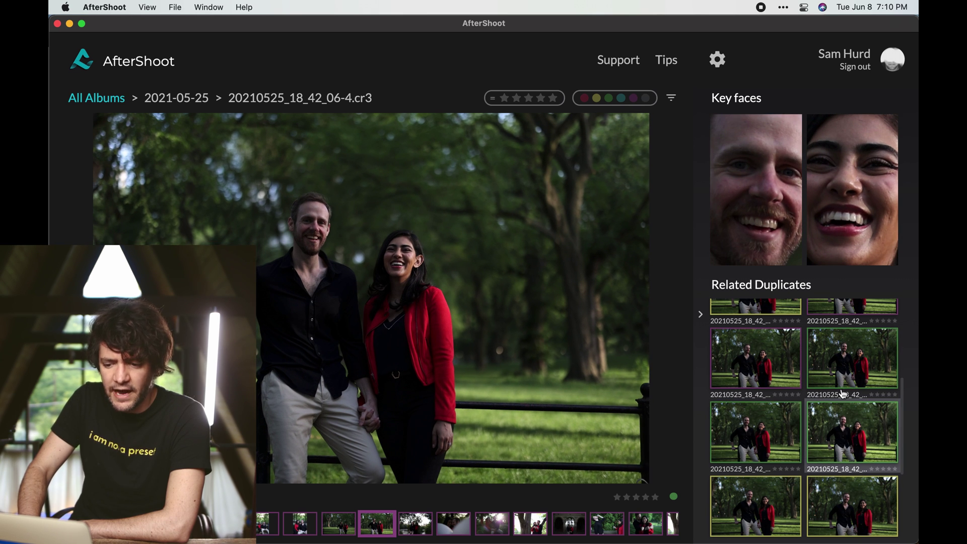
left_click(843, 364)
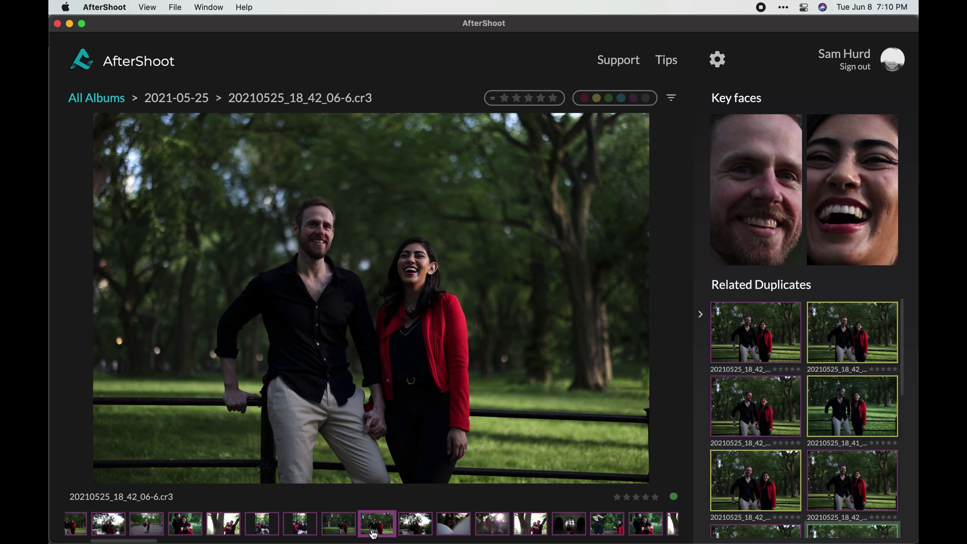
Move through album photos to the tree-trunk embrace, 20210525_18_45_37-4.cr3.
left_click(373, 533)
left_click(410, 530)
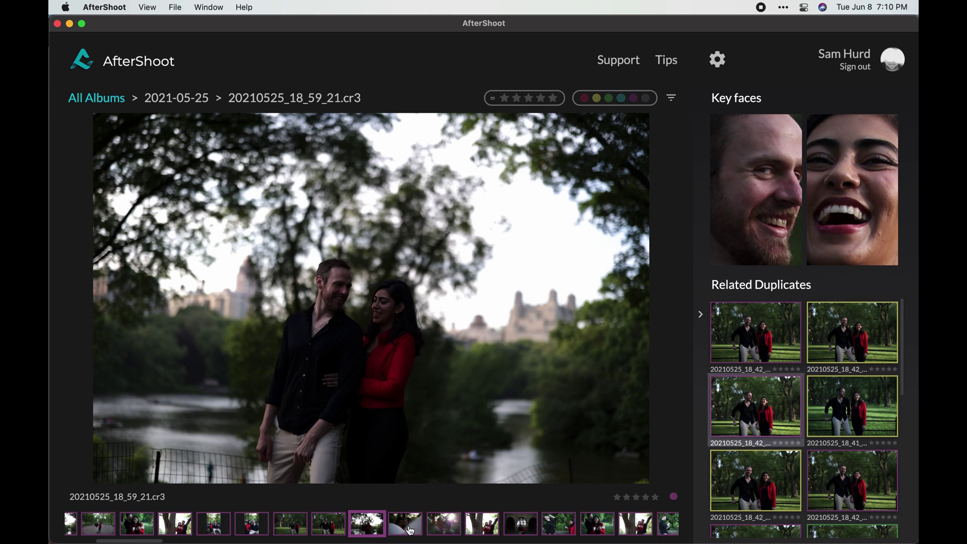
left_click(503, 527)
left_click(503, 527)
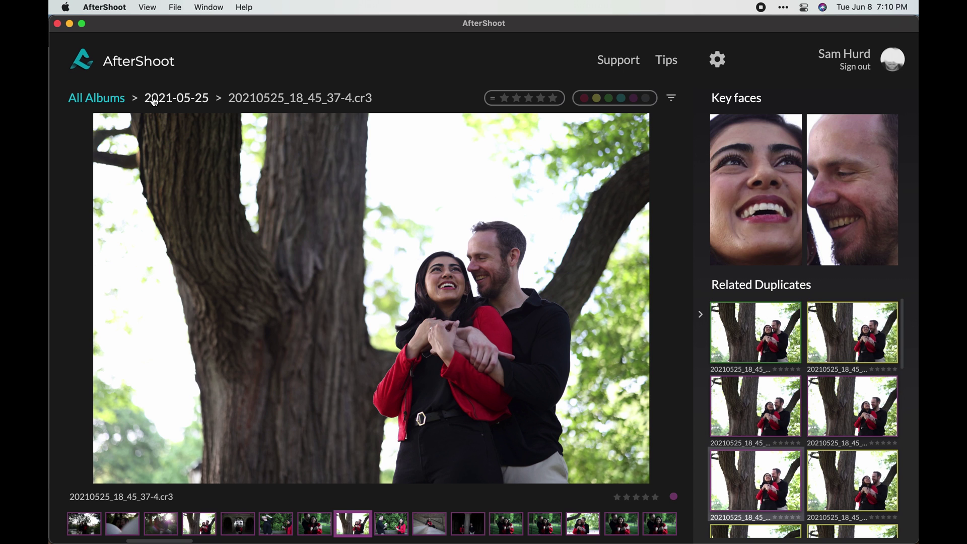
Filter the 2021-05-25 album to Selected photos and check the balloon-obscured shot's duplicates.
left_click(174, 100)
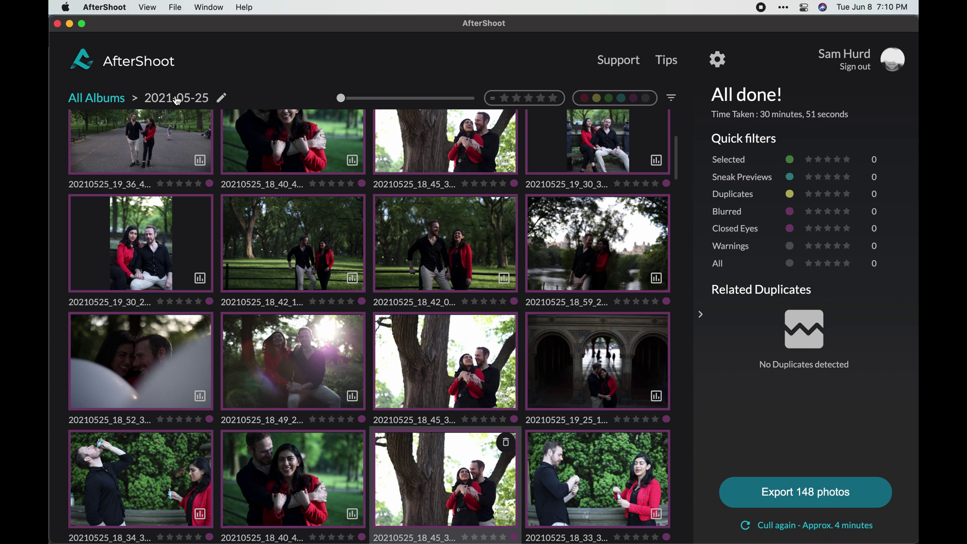
left_click(729, 160)
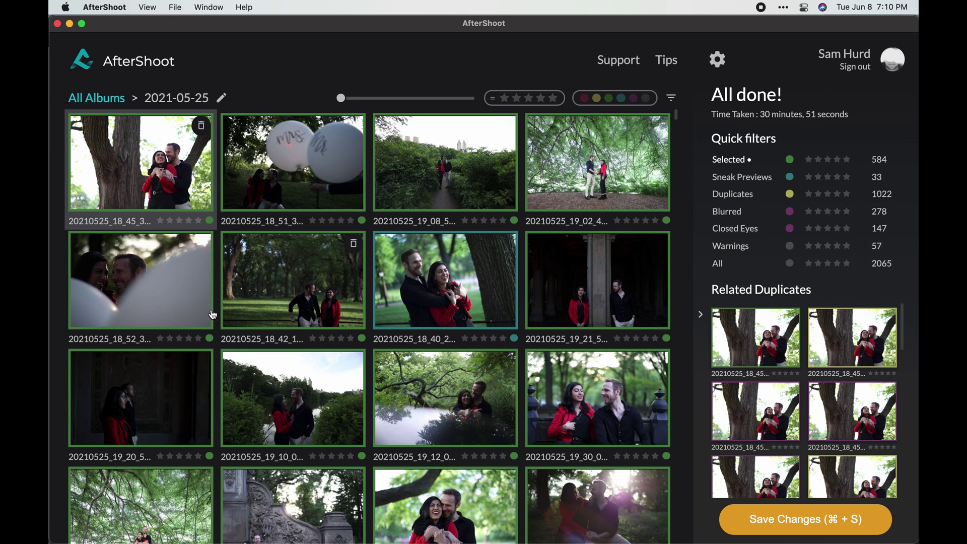
left_click(213, 315)
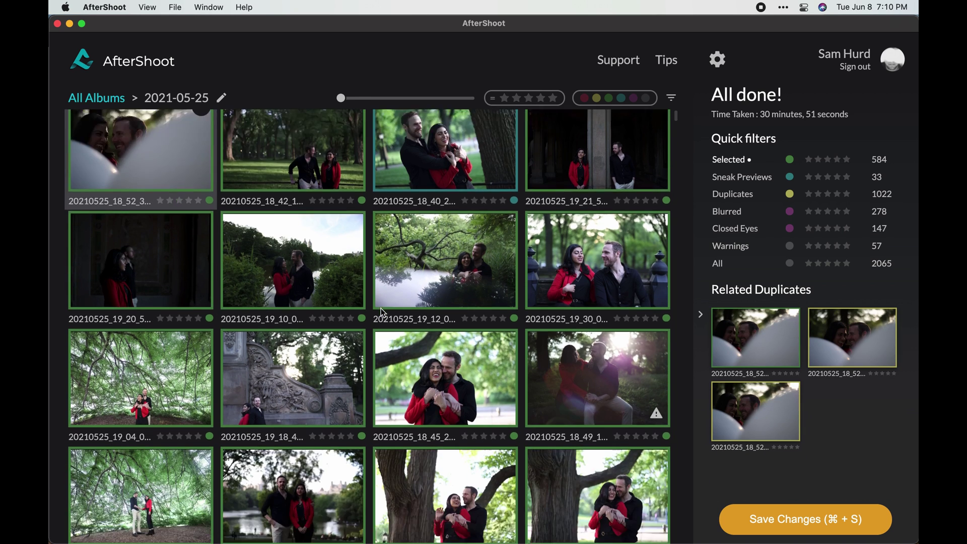
Open the tree-canopy photo 20210525_19_02_48-3.cr3 full size with its duplicates.
scroll(383, 313, "up", 2)
left_click(607, 207)
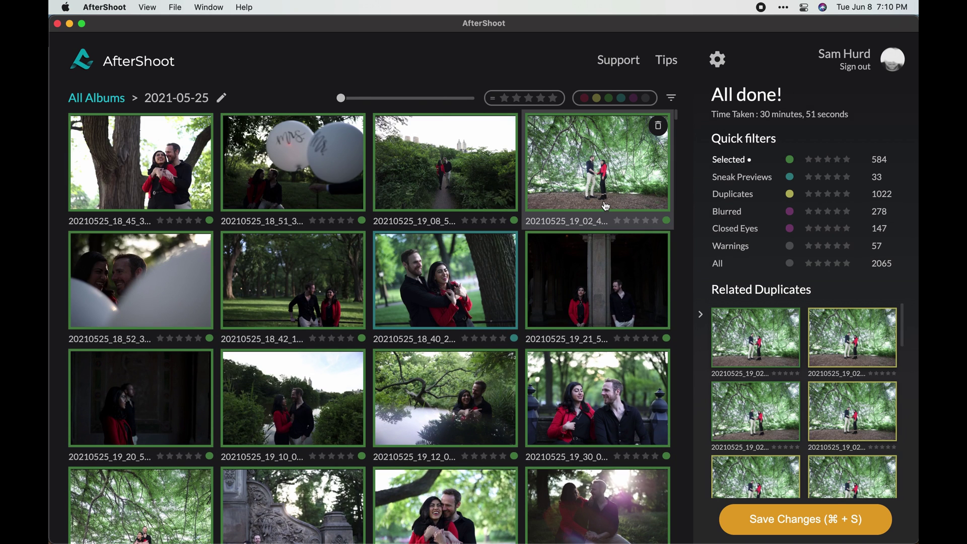
double_click(619, 177)
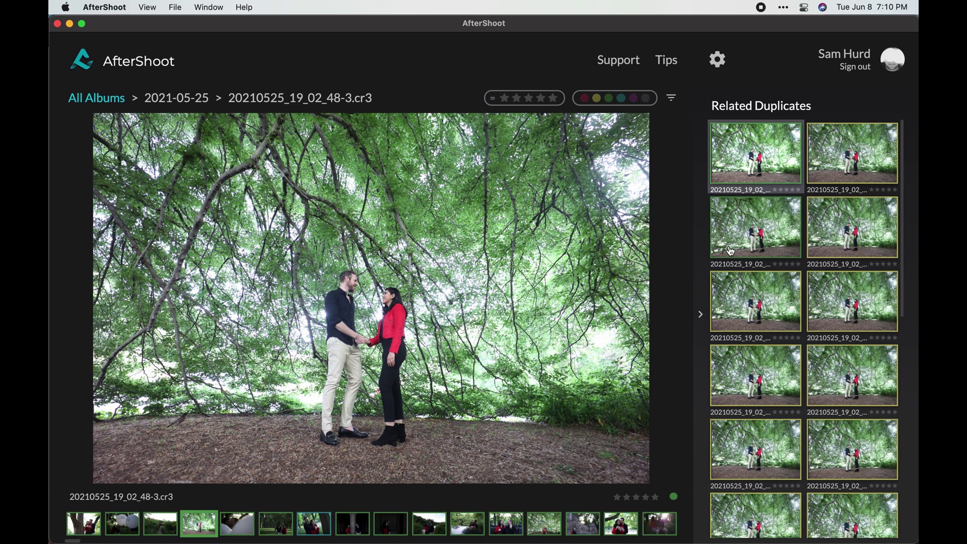
scroll(774, 241, "down", 5)
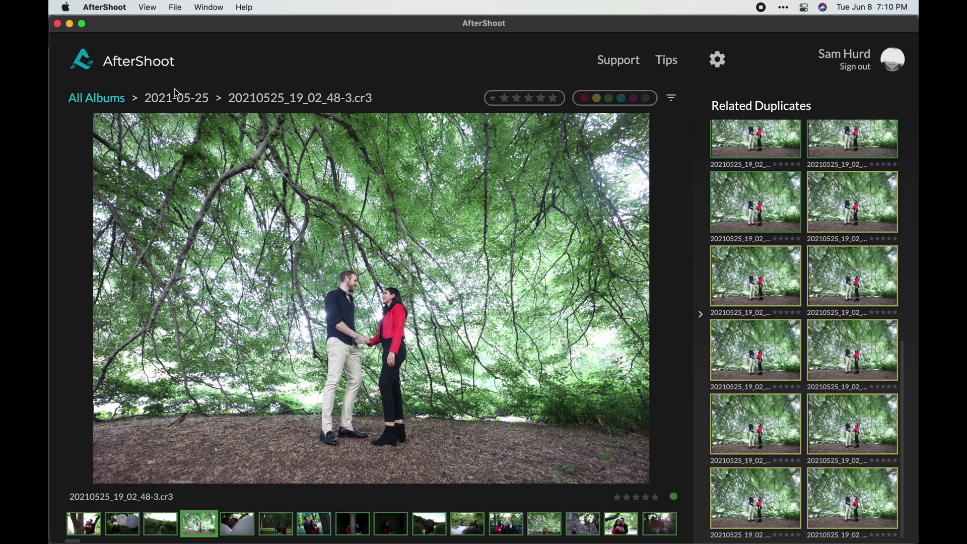
Go back to the 2021-05-25 grid of 584 selected photos.
left_click(196, 101)
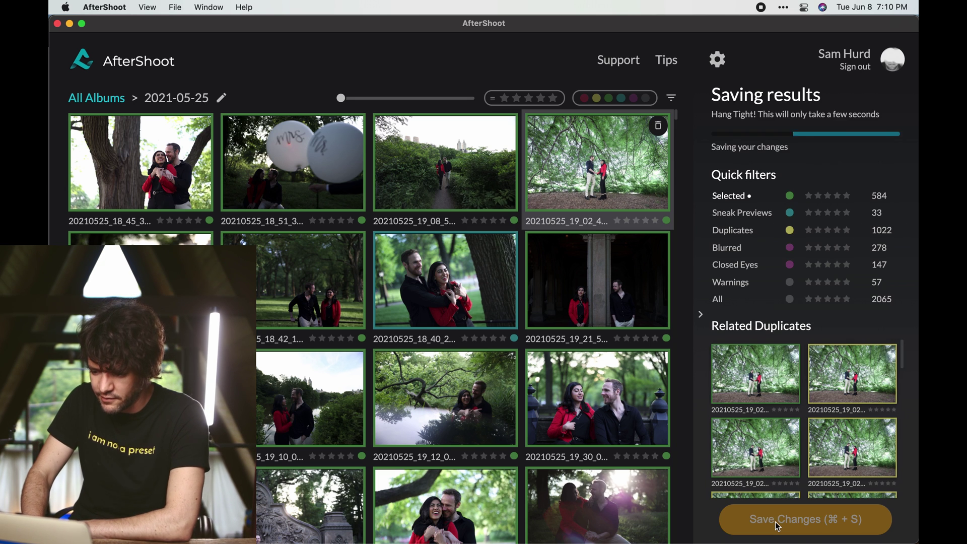
After saving reaches All done!, export the 617 culled photos.
mouse_move(466, 524)
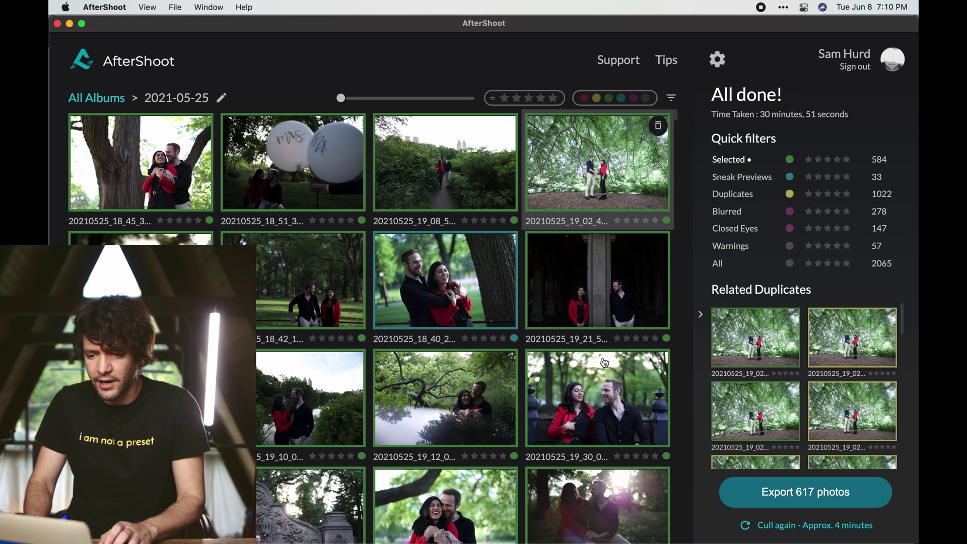
mouse_move(707, 524)
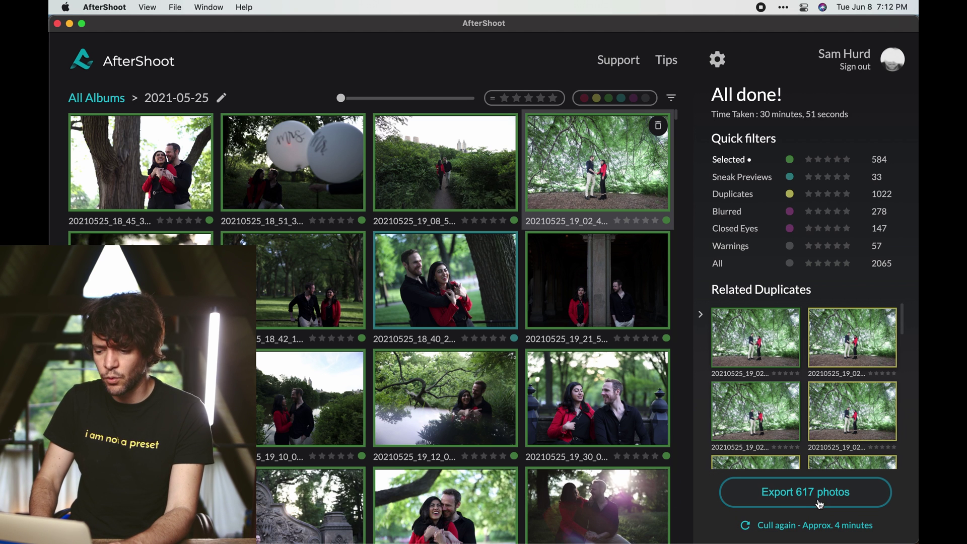
left_click(811, 502)
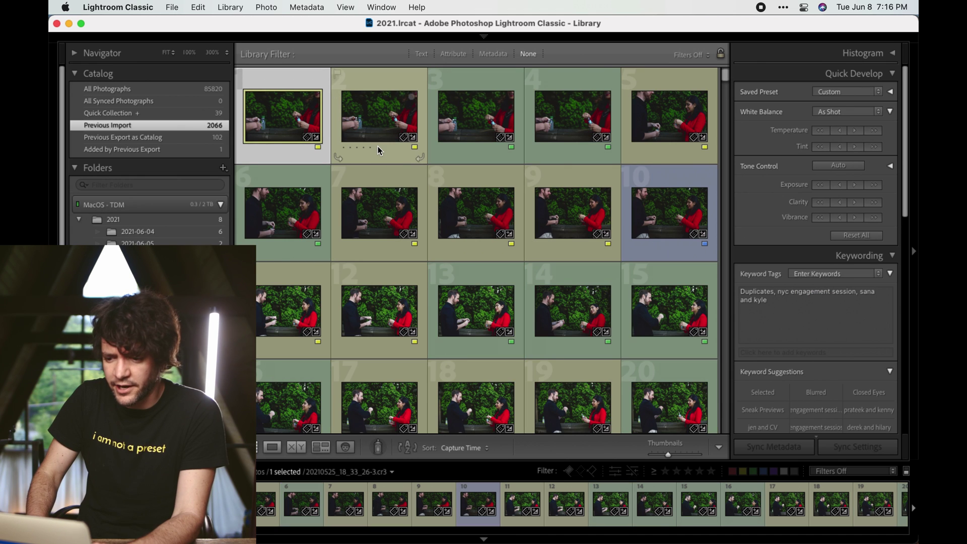
Select all 2066 imported photos and view, then dismiss, their context menu.
key("super+a")
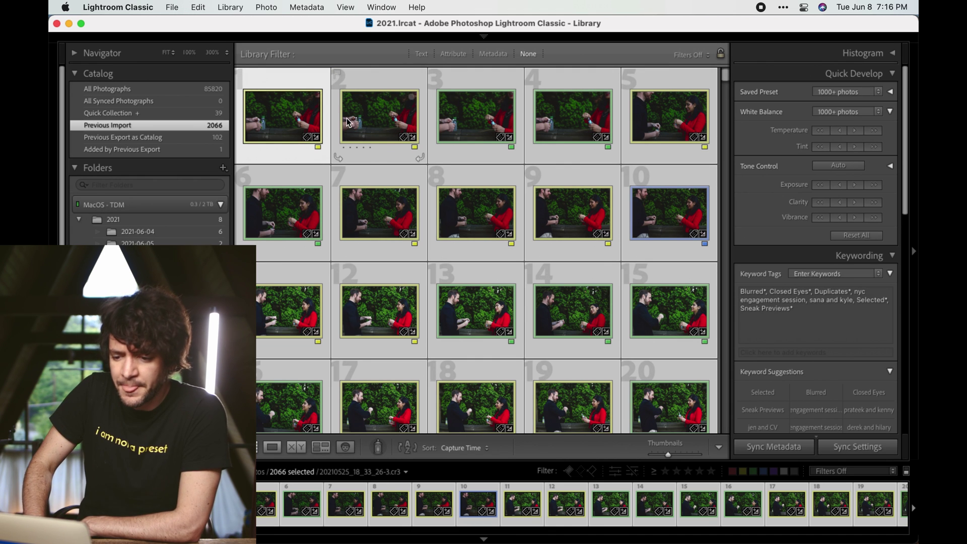
right_click(368, 130)
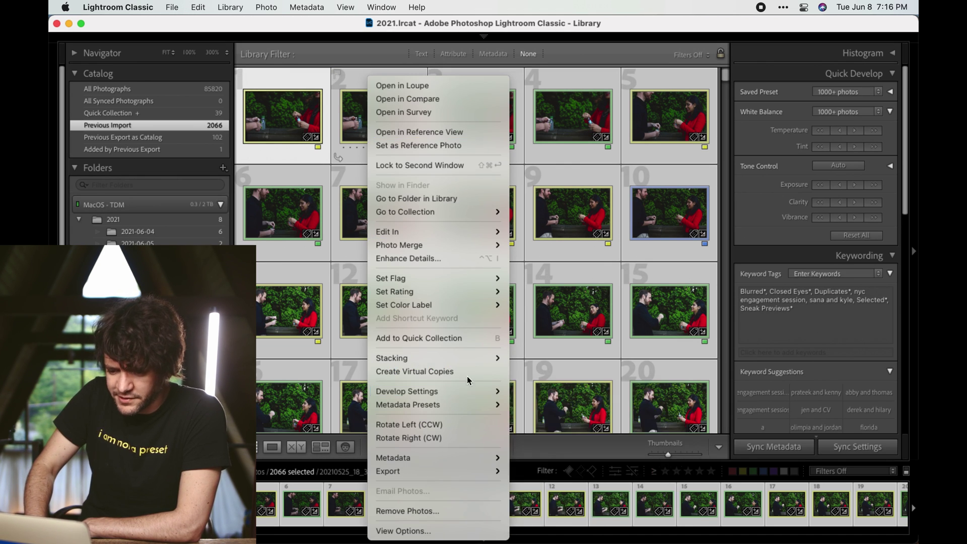
mouse_move(467, 458)
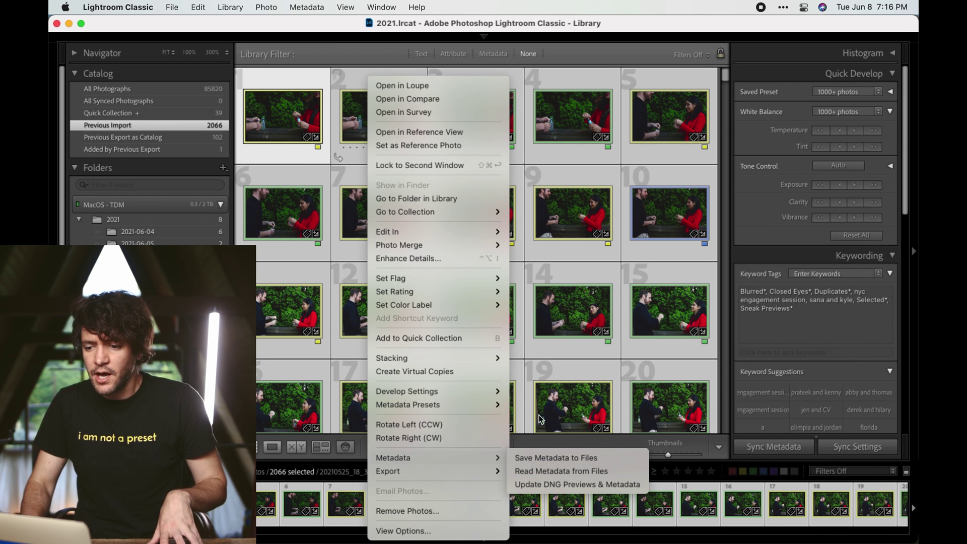
left_click(708, 28)
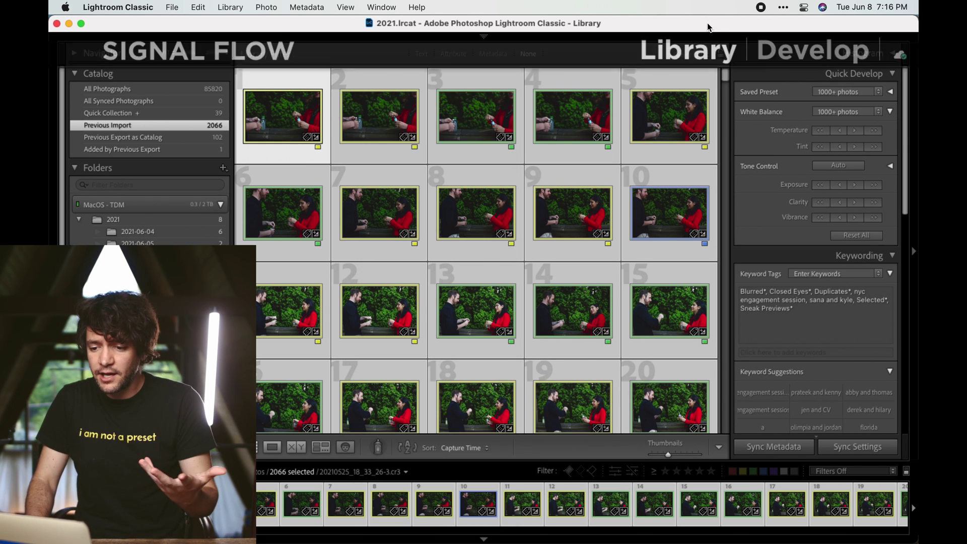
Select a single photo and step through the grid to check its colour labels.
left_click(388, 123)
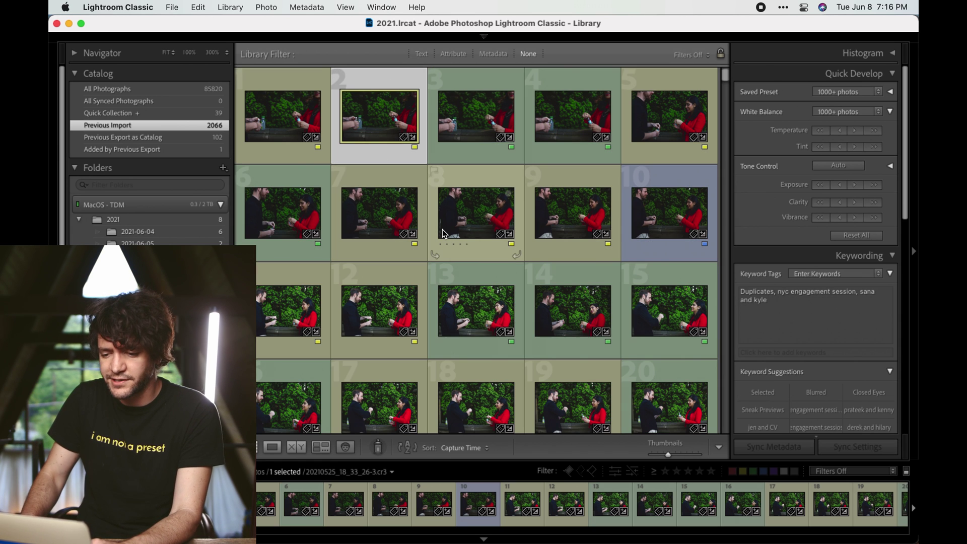
key("Right")
key("Down")
key("Right")
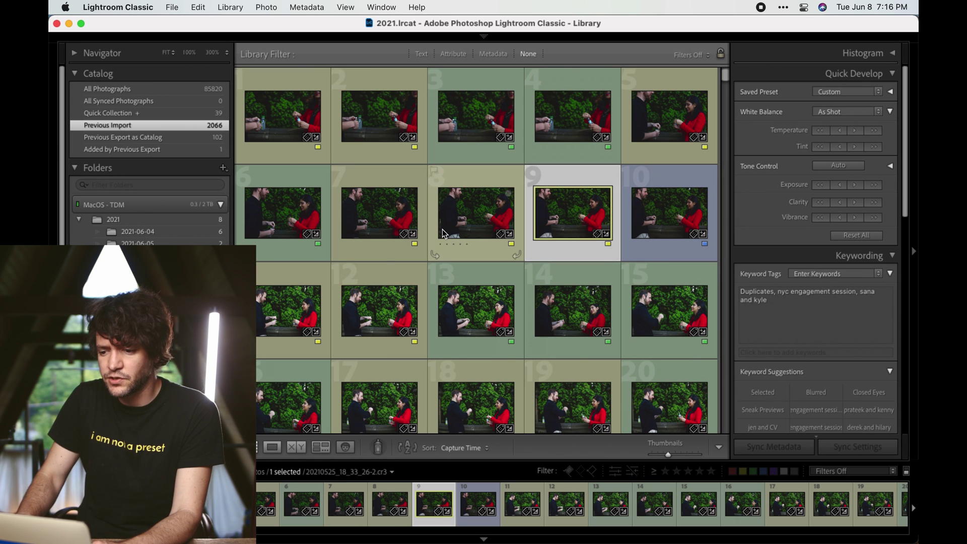
key("Up")
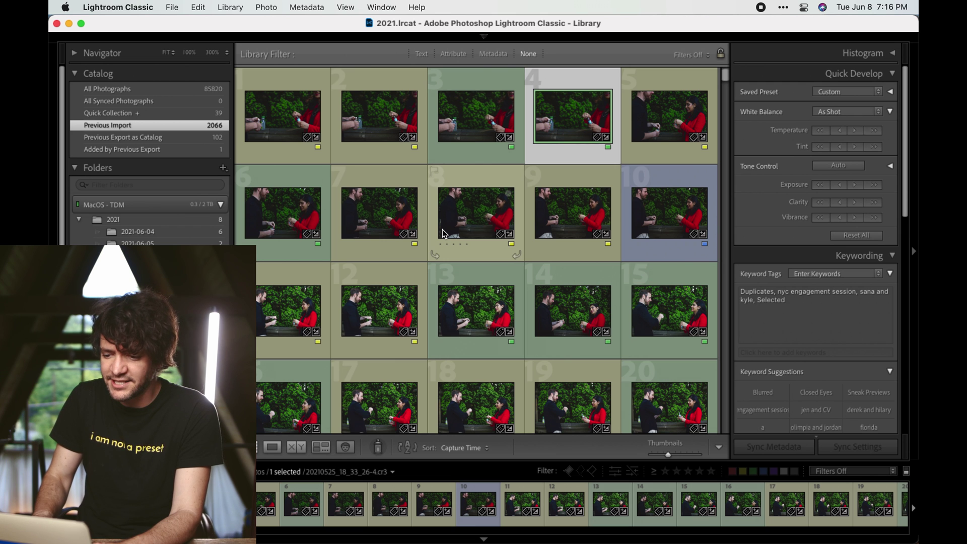
scroll(506, 222, "down", 10)
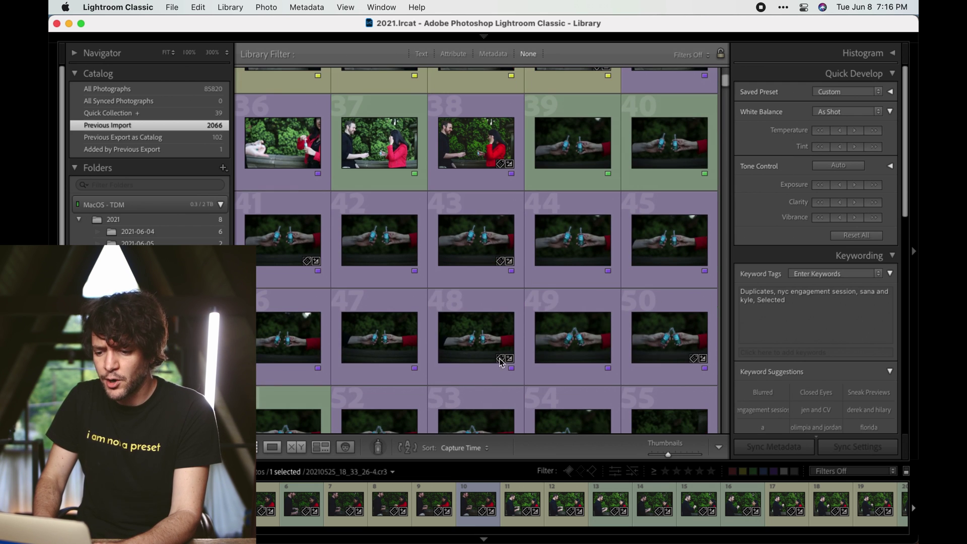
scroll(525, 301, "down", 15)
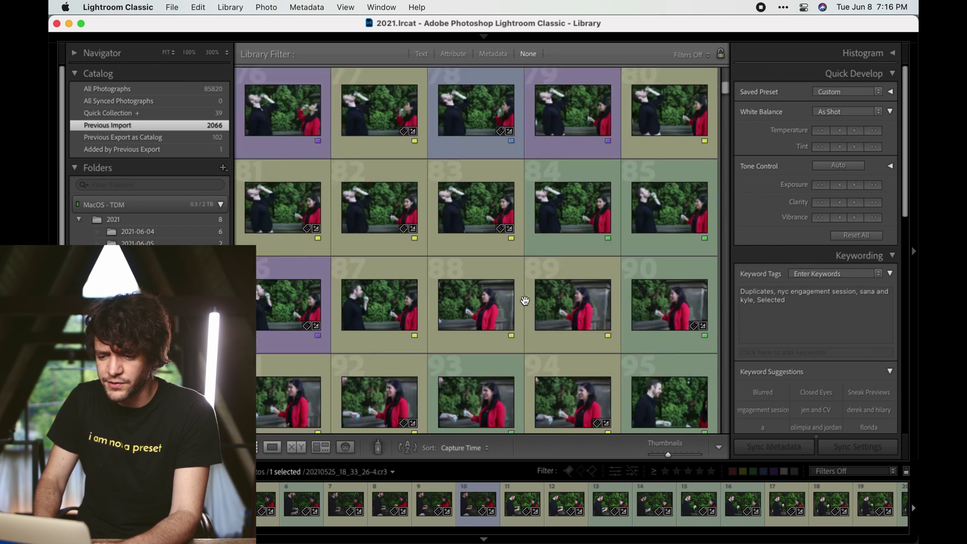
scroll(525, 301, "down", 5)
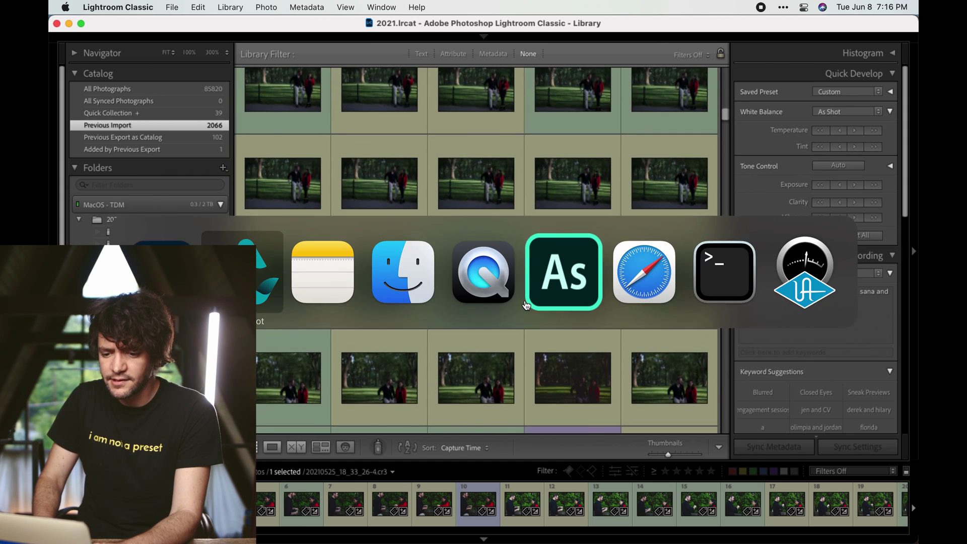
key("super+Tab")
key("super+Tab")
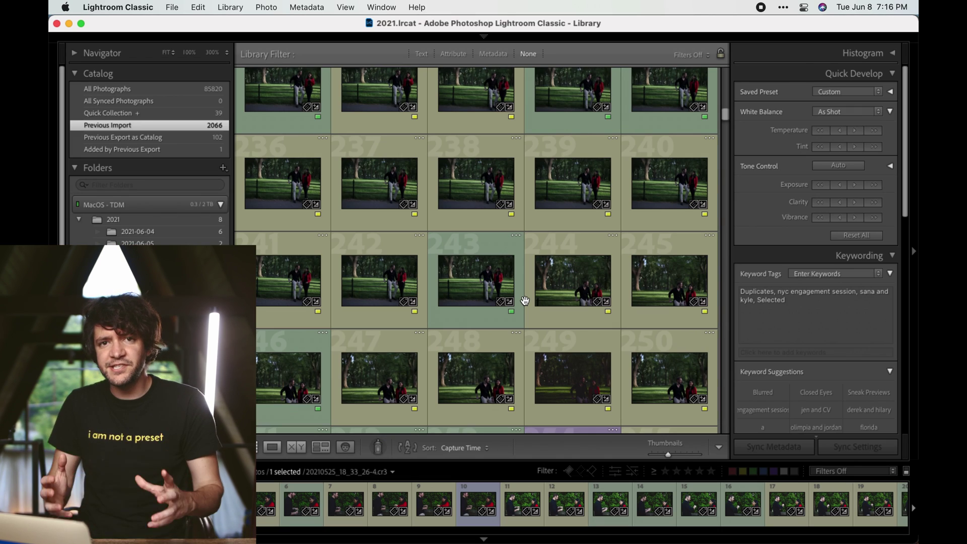
Filter the grid to green-labelled photos and compare the first few picks.
left_click(754, 471)
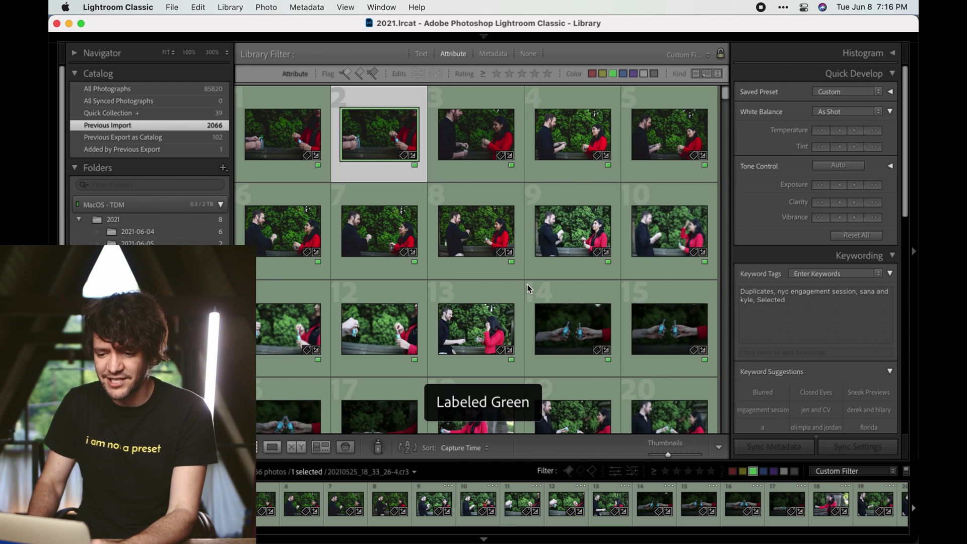
key("Left")
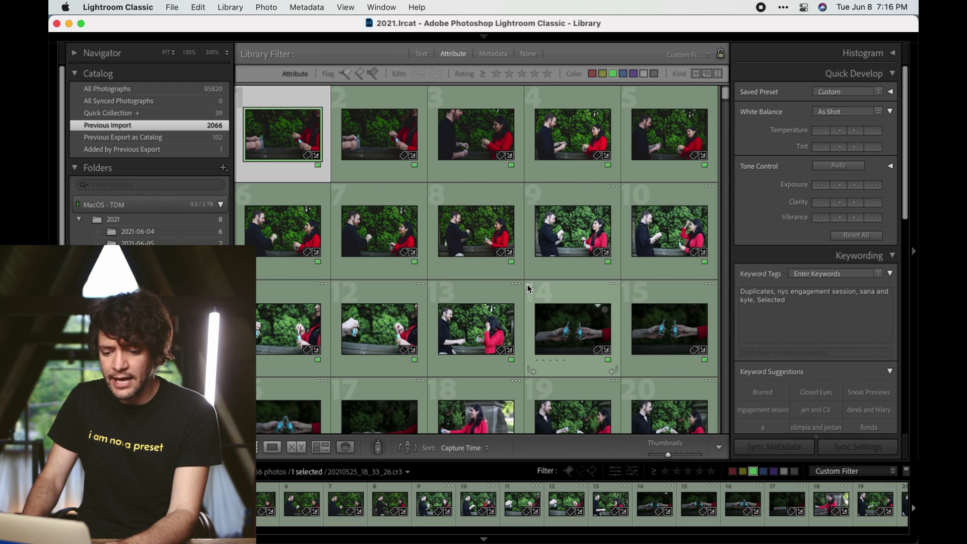
key("Down")
key("Right")
key("Up")
key("Left")
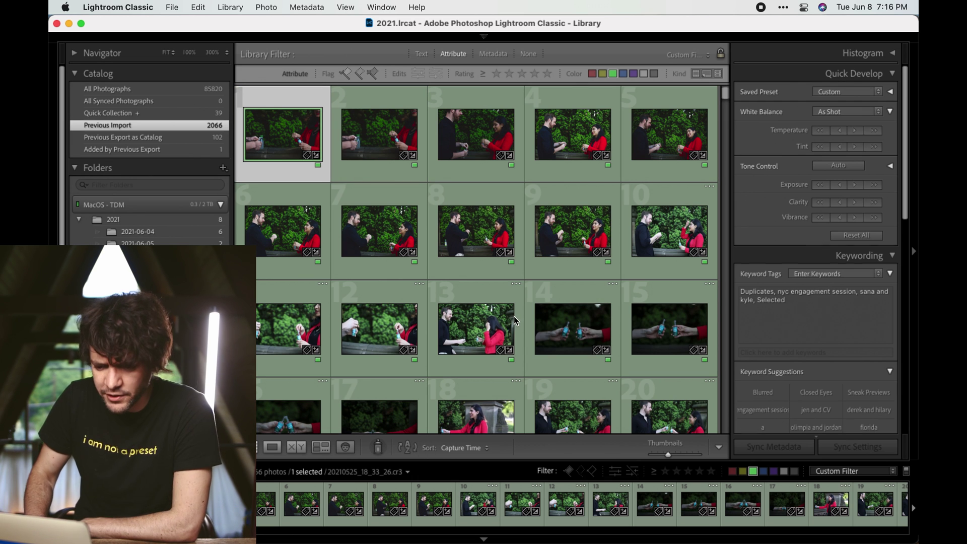
key("Down")
key("Right")
key("Up")
key("Down")
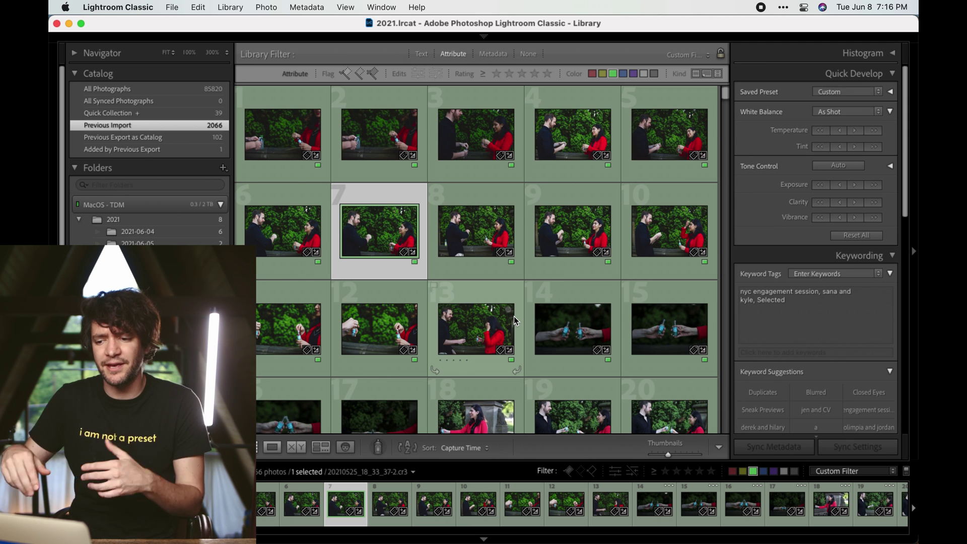
Keep comparing green picks, settling on photo 9.
key("Right")
key("Up")
key("Right")
key("Down")
key("Left")
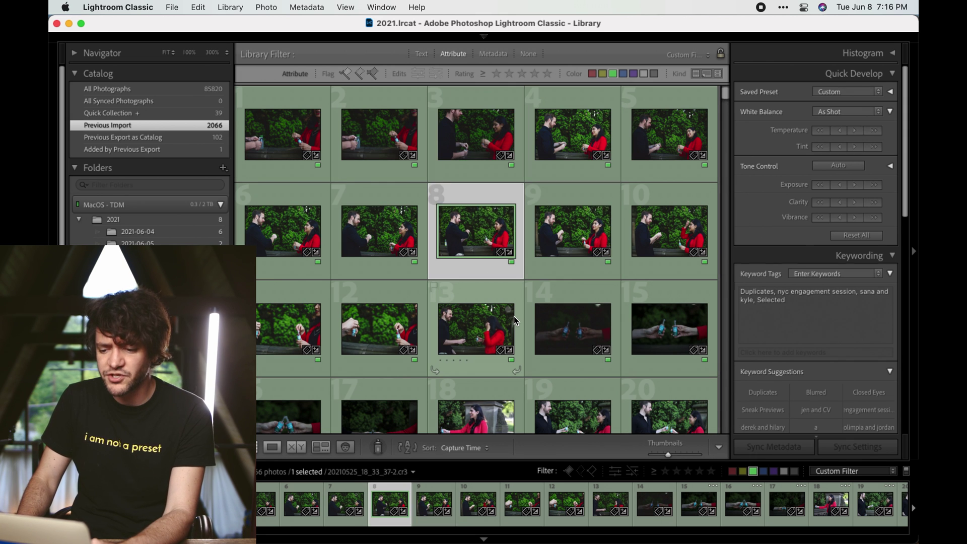
key("Up")
key("Right")
key("Down")
key("Down")
key("Up")
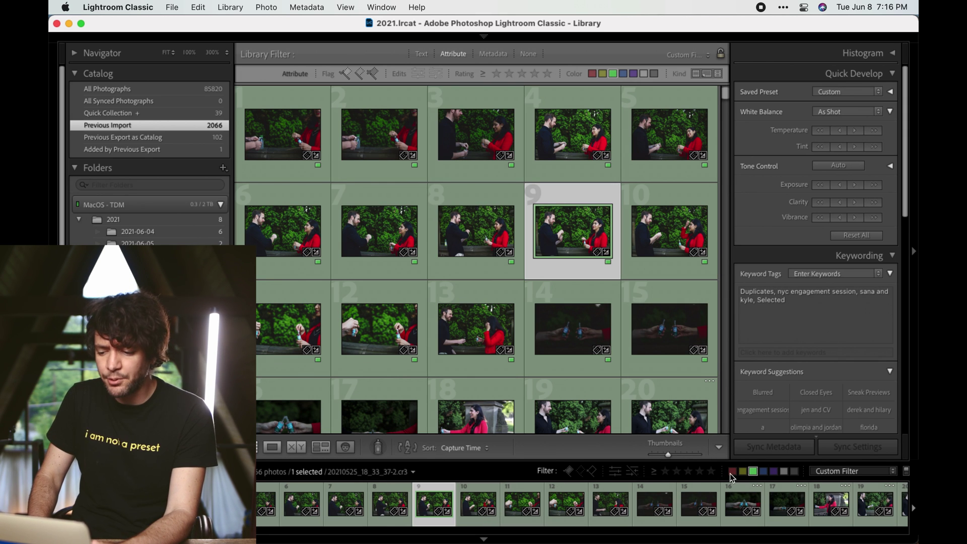
Add yellow to the colour-label filter and scroll through the results.
left_click(743, 472)
scroll(478, 282, "down", 3)
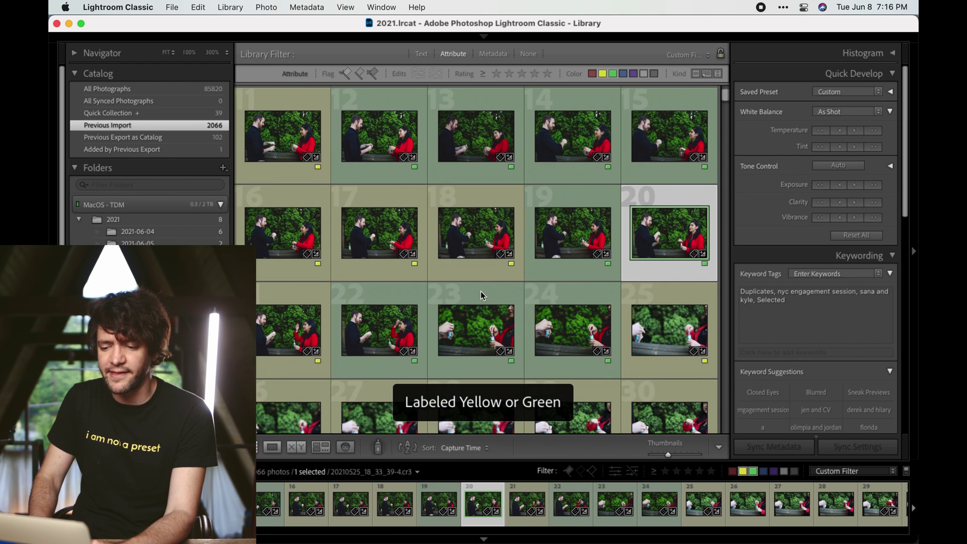
scroll(548, 342, "down", 10)
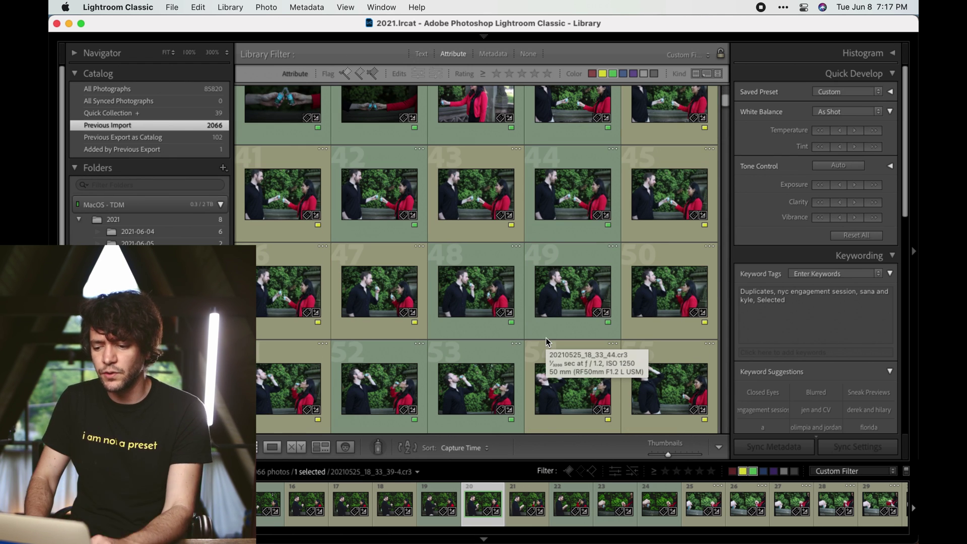
Filter to purple-labelled rejects, scroll through them and select photo 423 to inspect.
left_click(774, 471)
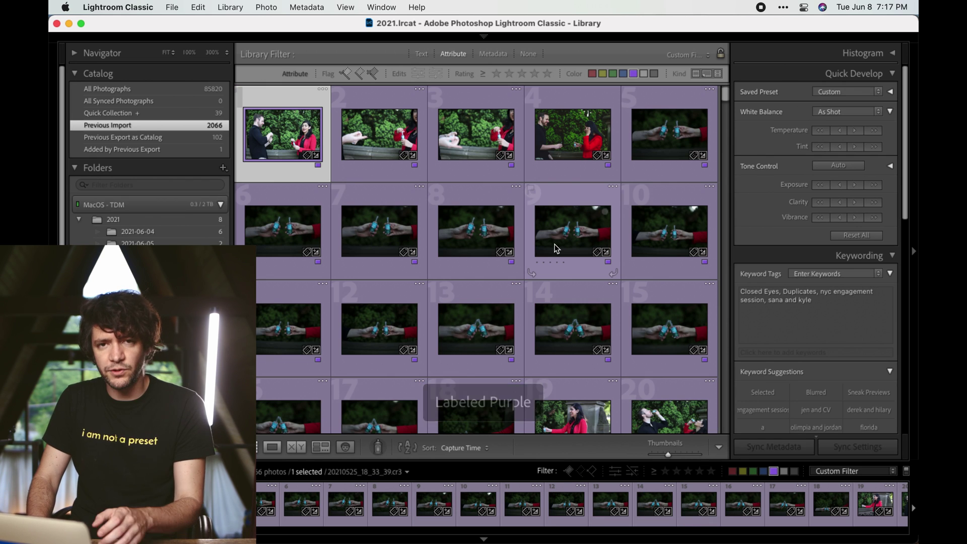
scroll(556, 248, "down", 10)
scroll(557, 248, "down", 15)
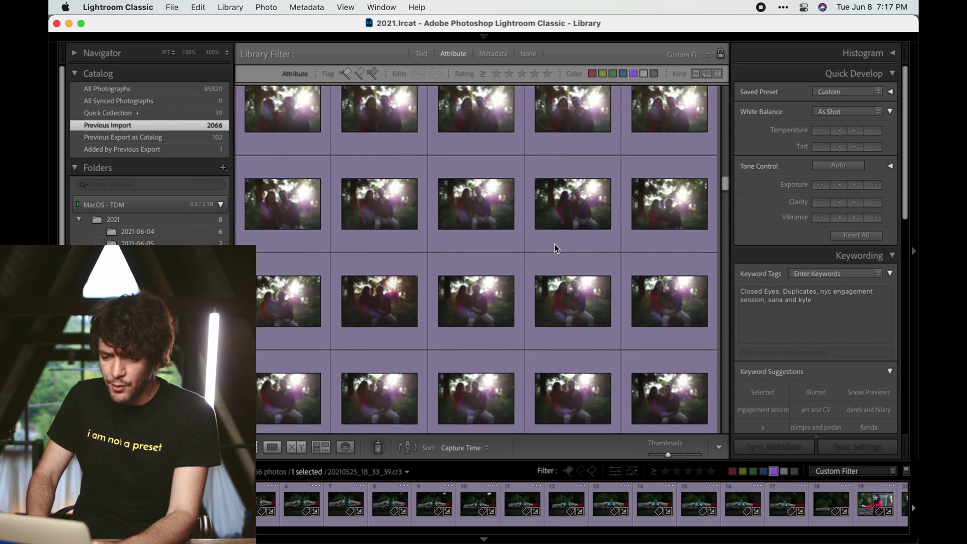
scroll(557, 248, "down", 15)
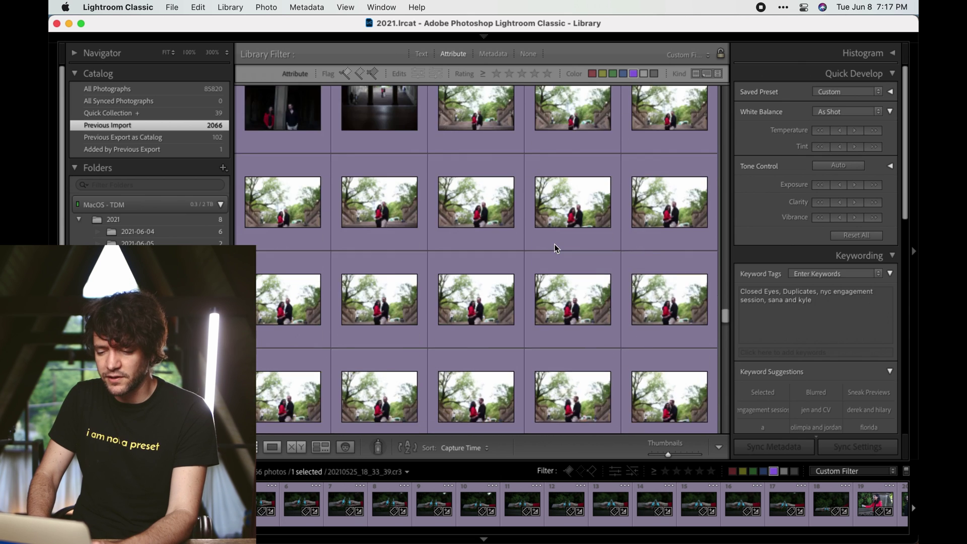
scroll(557, 248, "down", 5)
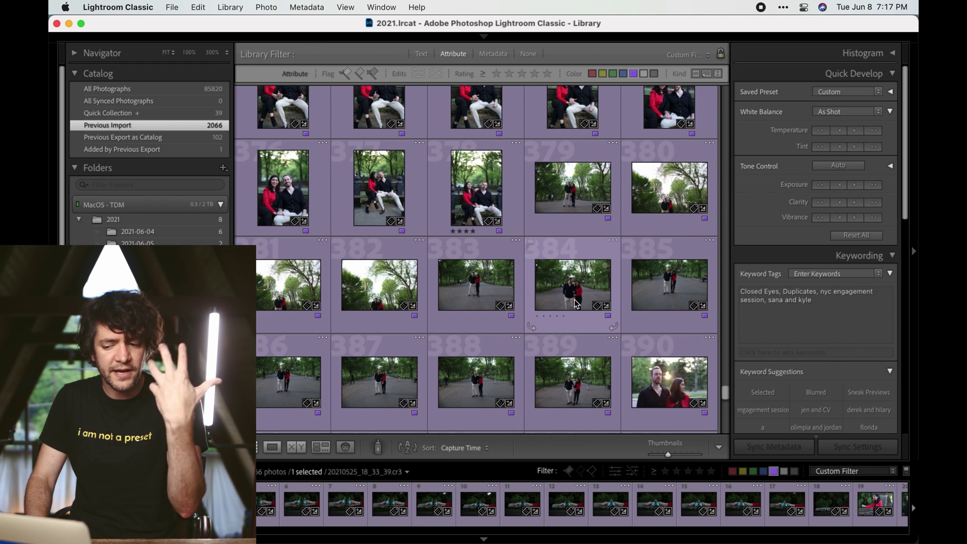
scroll(577, 303, "down", 10)
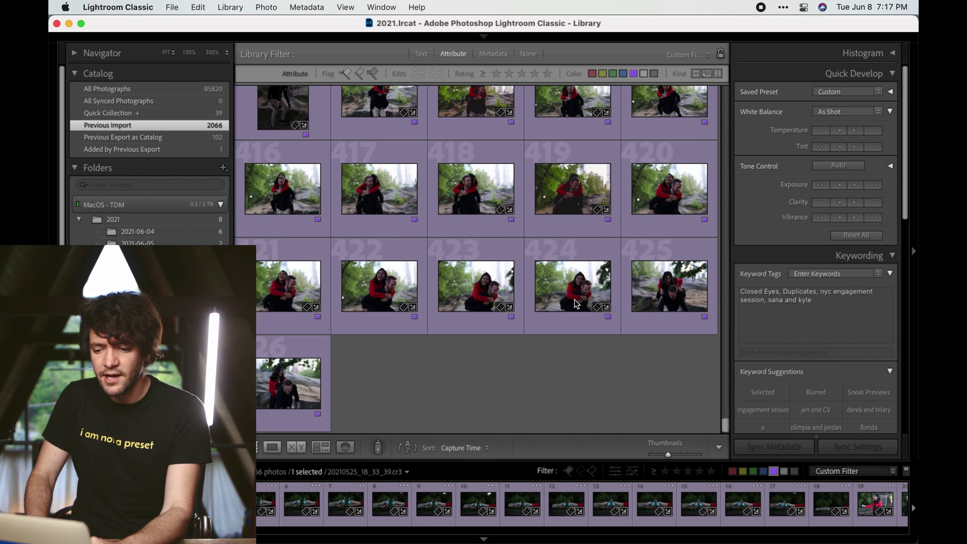
left_click(456, 273)
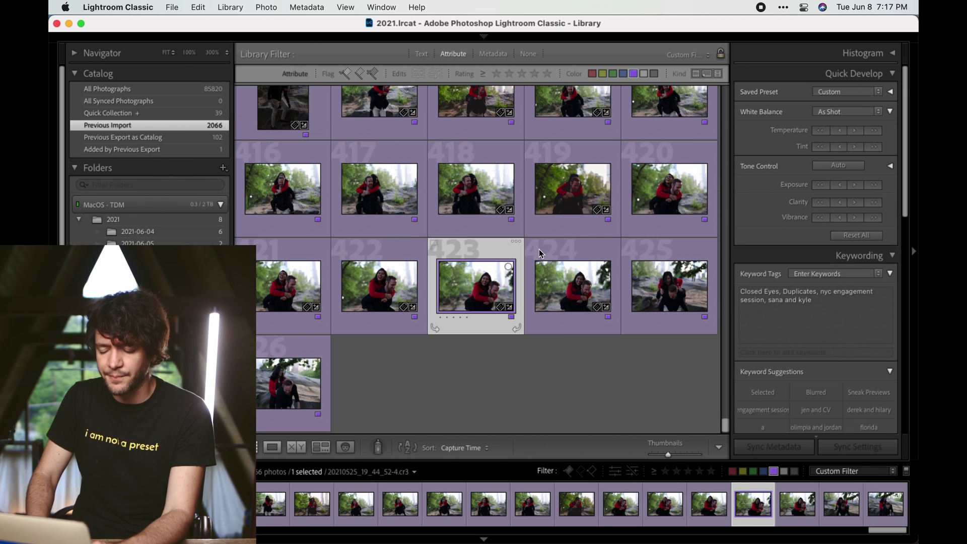
scroll(539, 249, "up", 5)
scroll(539, 249, "up", 15)
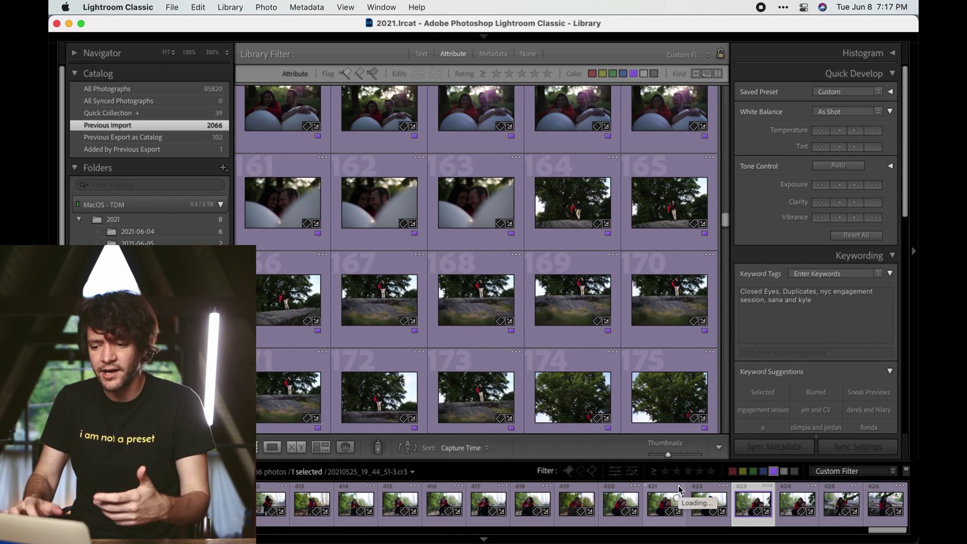
Select photo 169 and read its Focus Issues warning explanation.
left_click(584, 317)
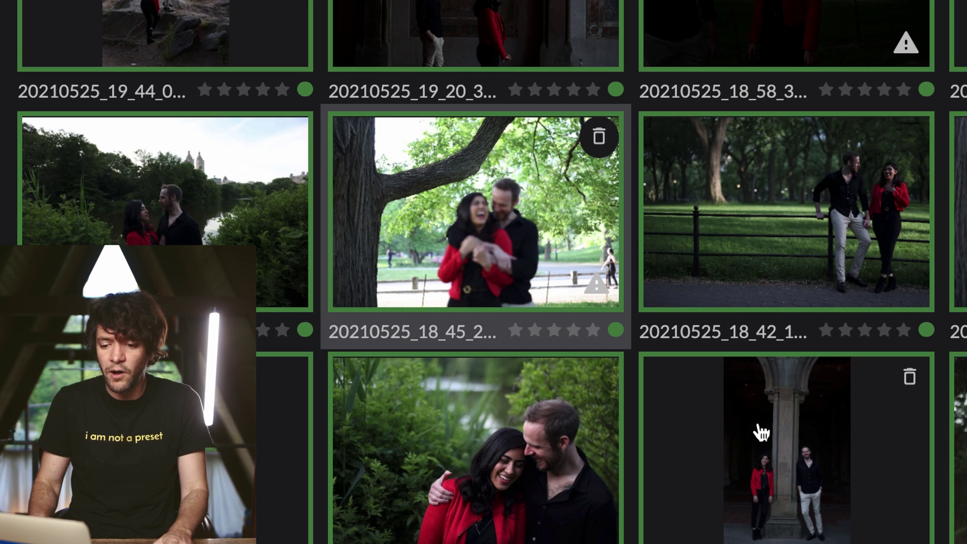
mouse_move(602, 291)
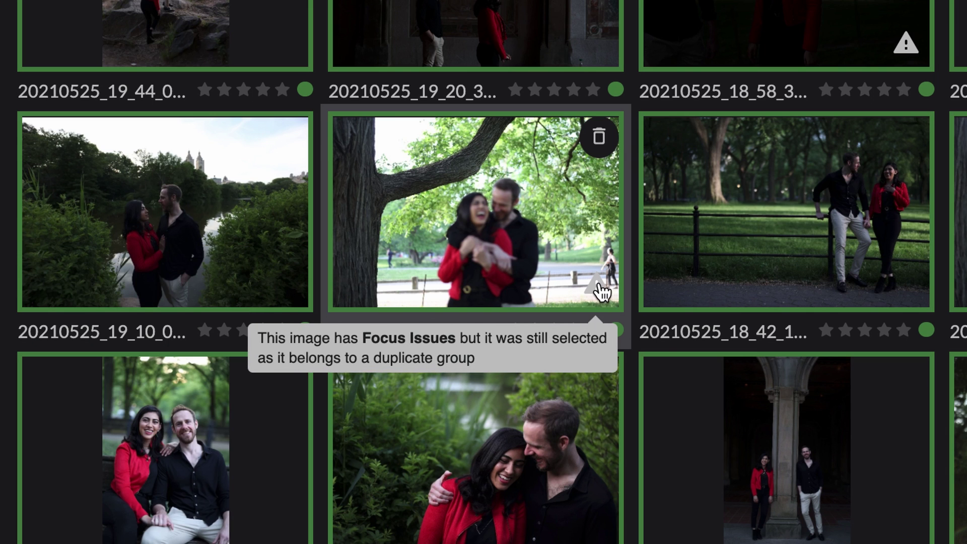